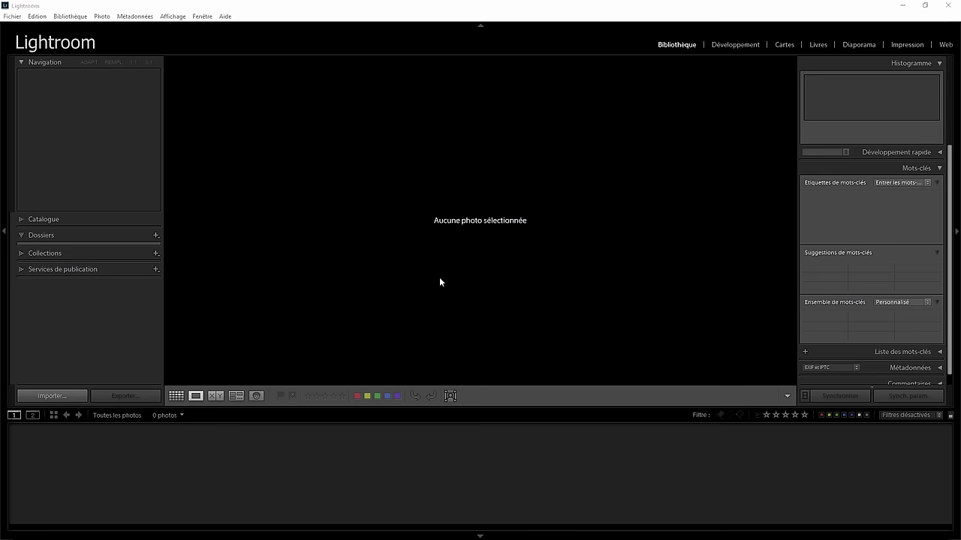
# Open the Edition menu in Lightroom's menu bar
pyautogui.click(40, 17)
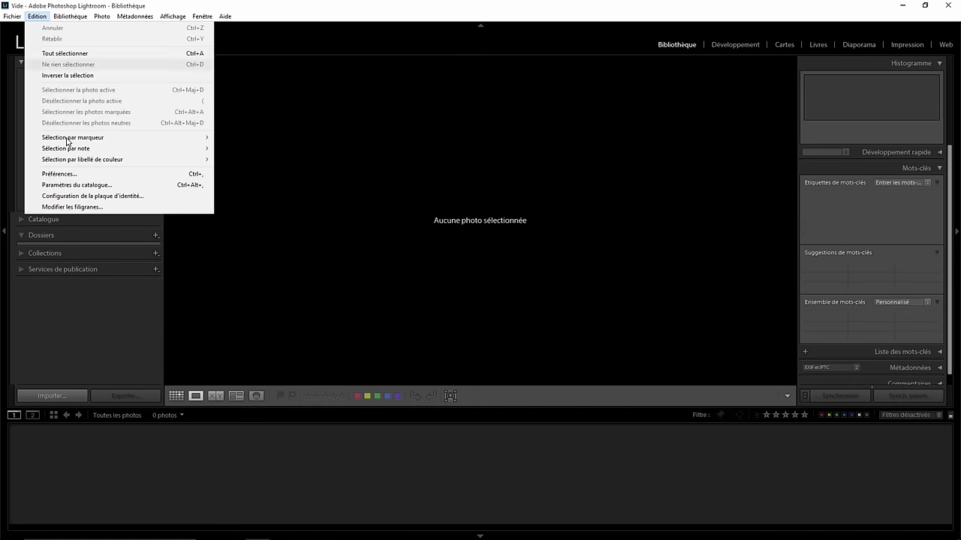
# Set the Préférences language to Anglais (English), confirm, and quit Lightroom
pyautogui.click(77, 174)
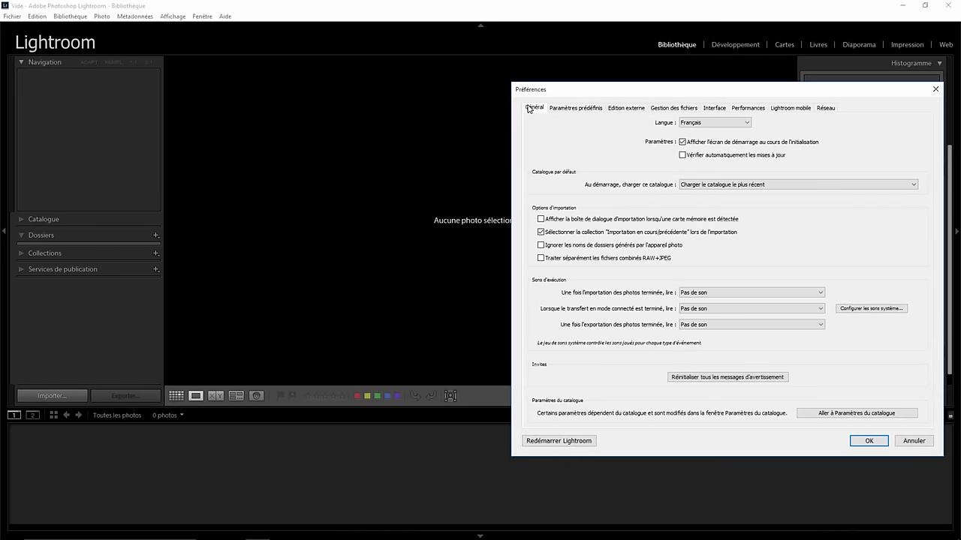
pyautogui.click(570, 109)
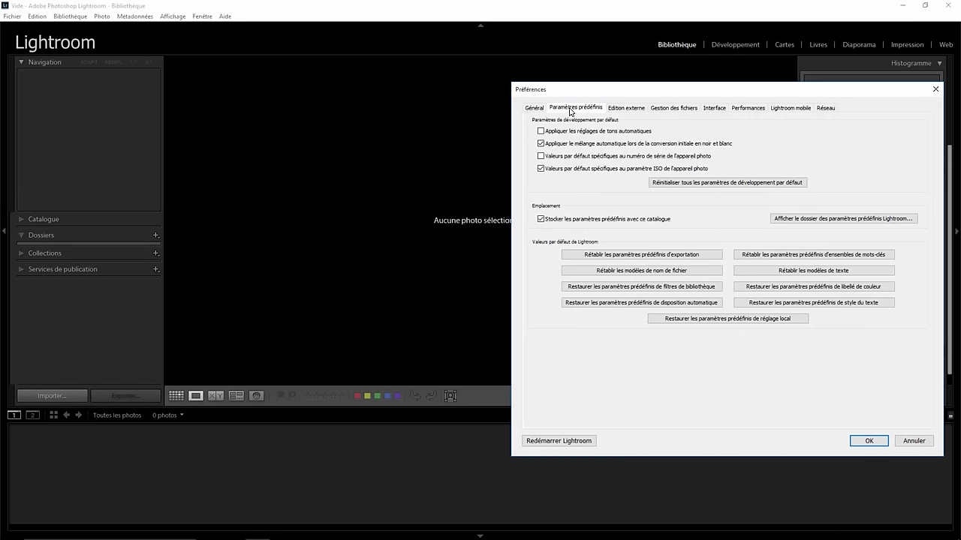
pyautogui.click(536, 110)
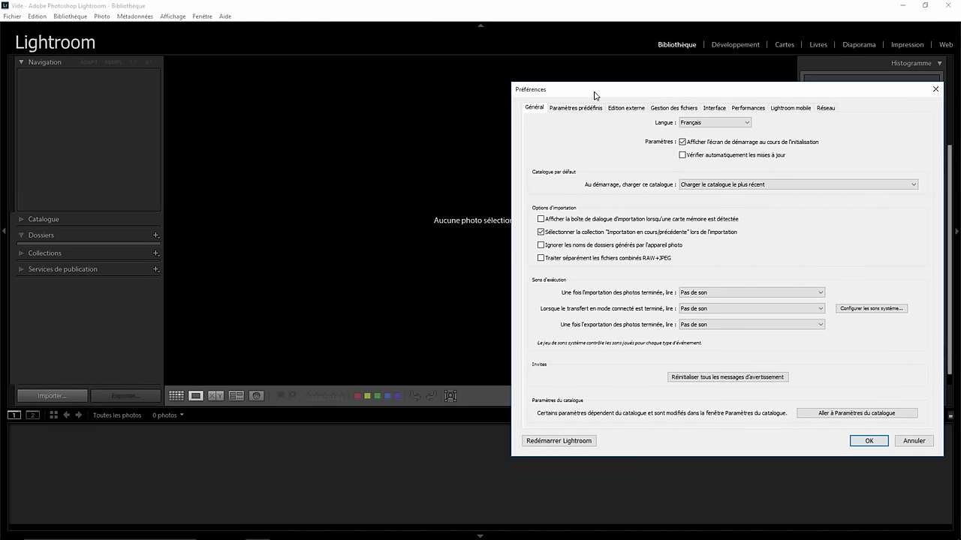
pyautogui.moveTo(626, 88); pyautogui.dragTo(371, 92)
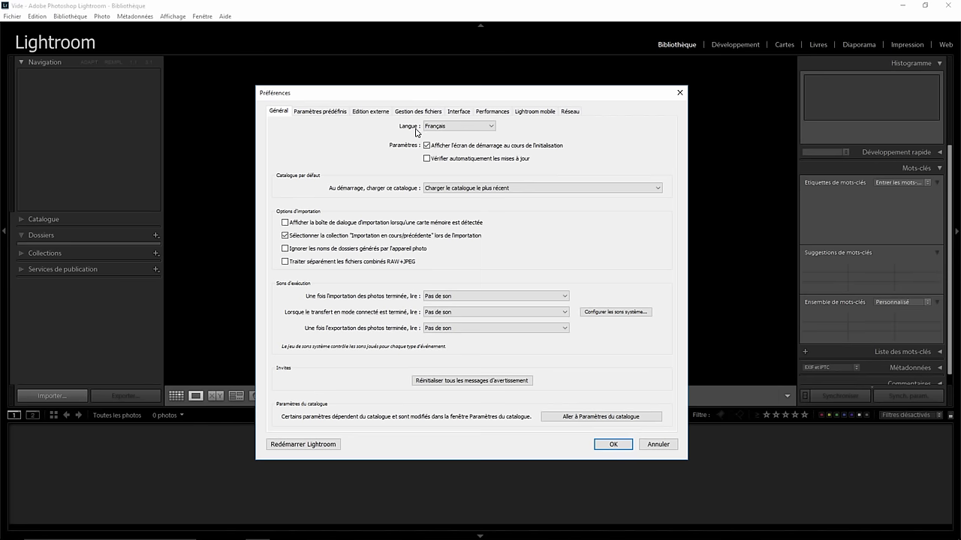
pyautogui.click(474, 126)
pyautogui.click(396, 152)
pyautogui.click(611, 445)
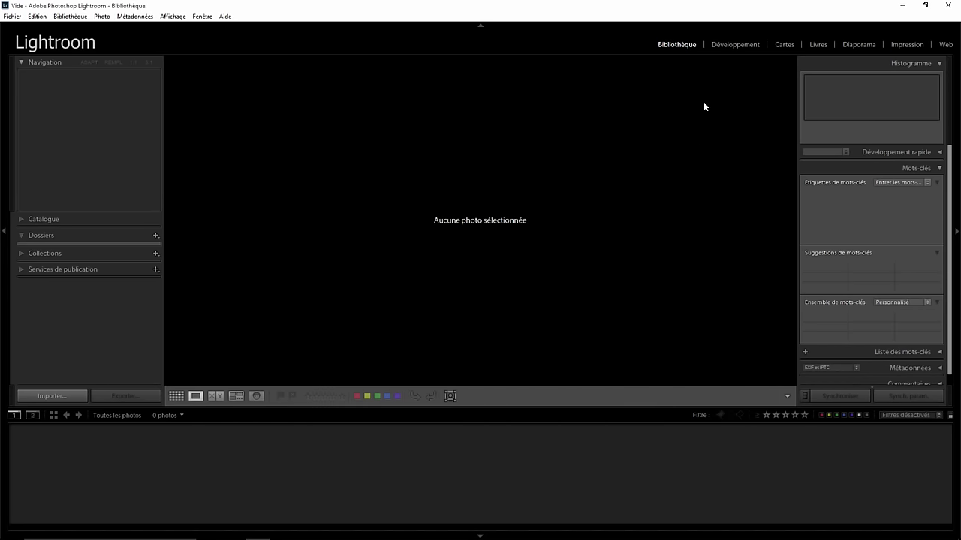
pyautogui.click(947, 7)
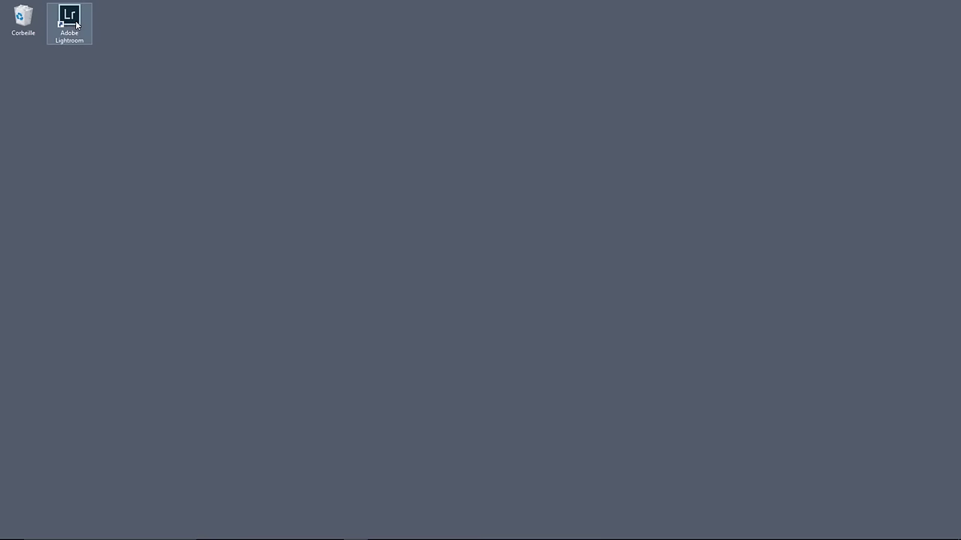
# Relaunch Lightroom from the desktop shortcut so it opens in English
pyautogui.doubleClick(69, 21)
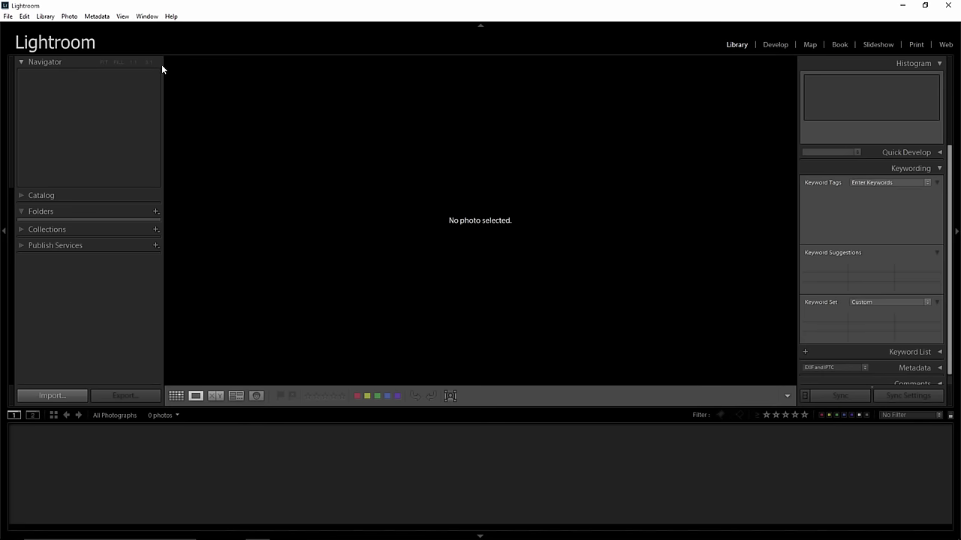
# In Preferences, set Language to French and untick Show splash screen during startup
pyautogui.click(25, 16)
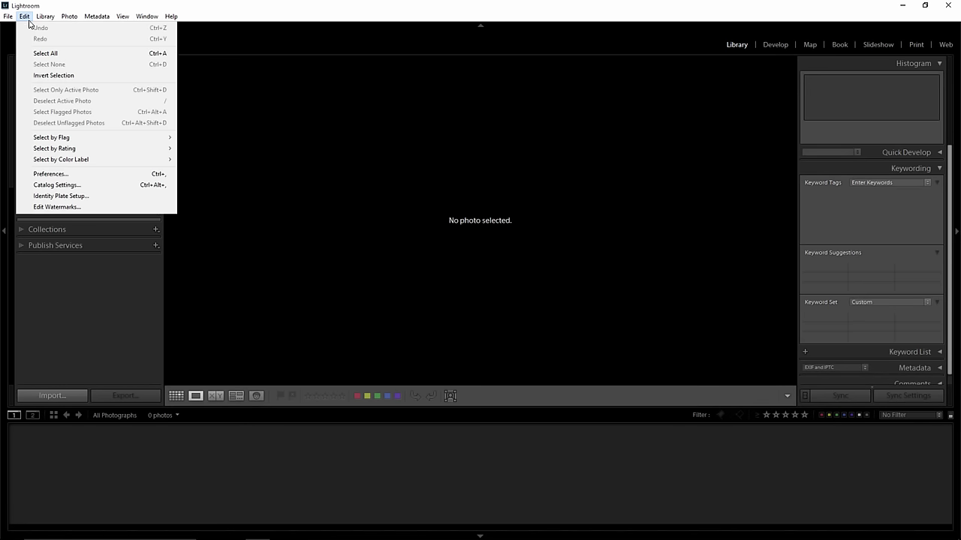
pyautogui.click(66, 176)
pyautogui.click(415, 127)
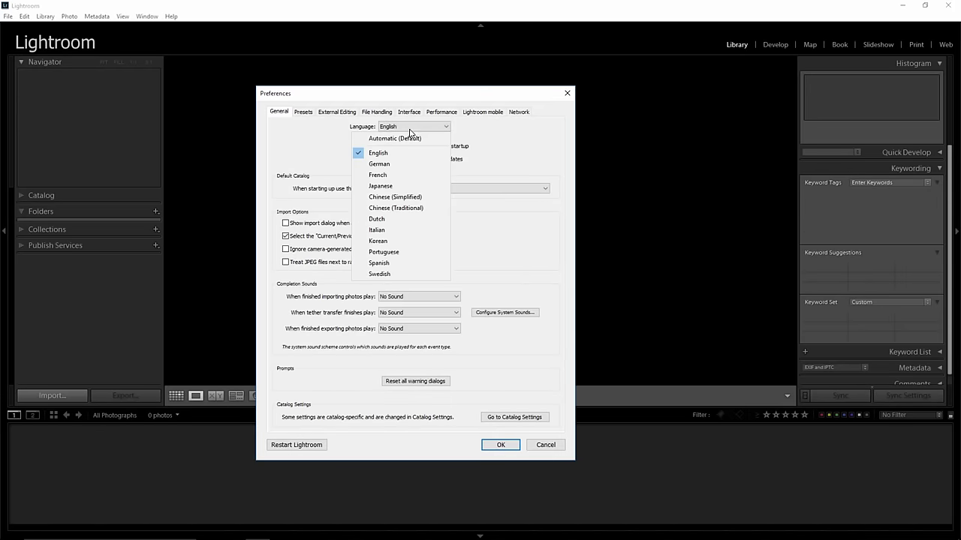
pyautogui.click(379, 175)
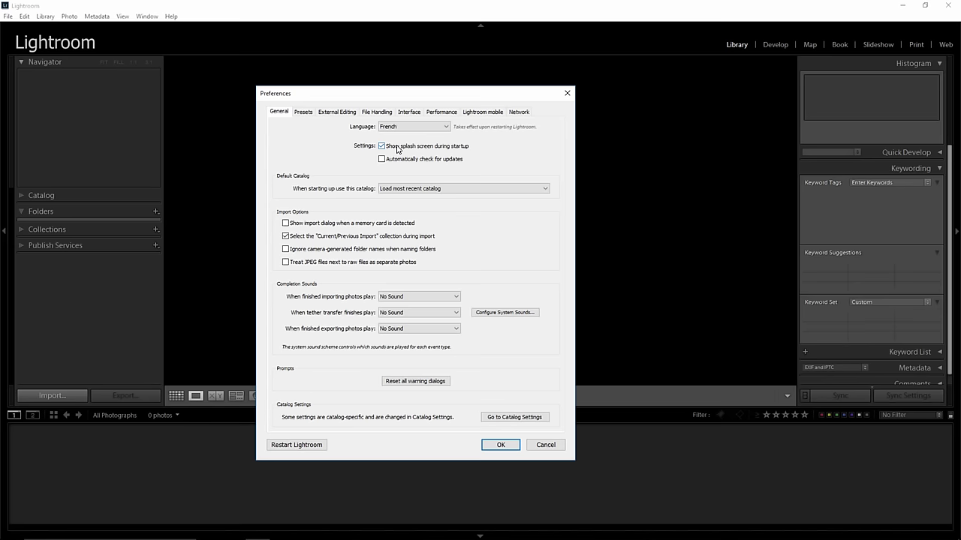
pyautogui.click(390, 150)
pyautogui.click(500, 445)
# Restart Lightroom and set the startup catalogue to 'Me demander au démarrage de Lightroom'
pyautogui.click(952, 9)
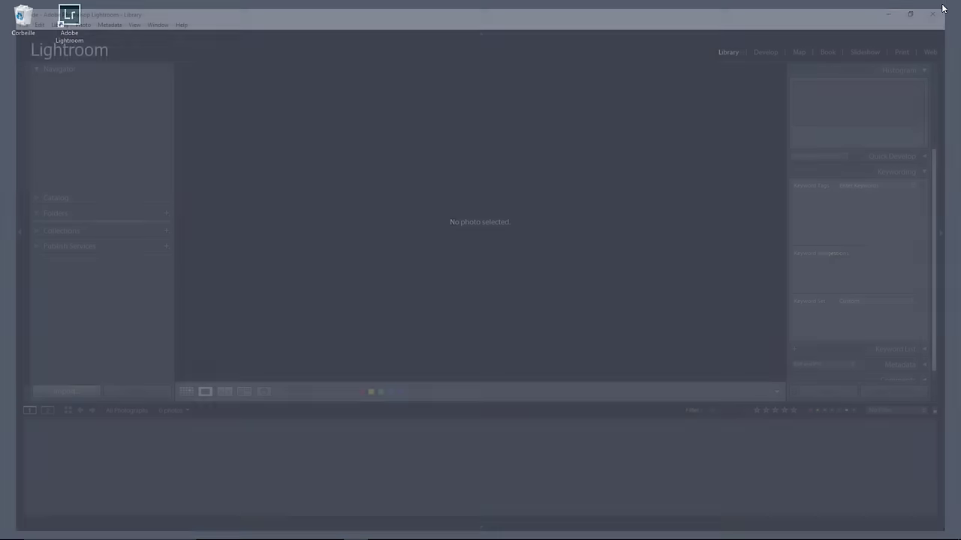
pyautogui.doubleClick(73, 29)
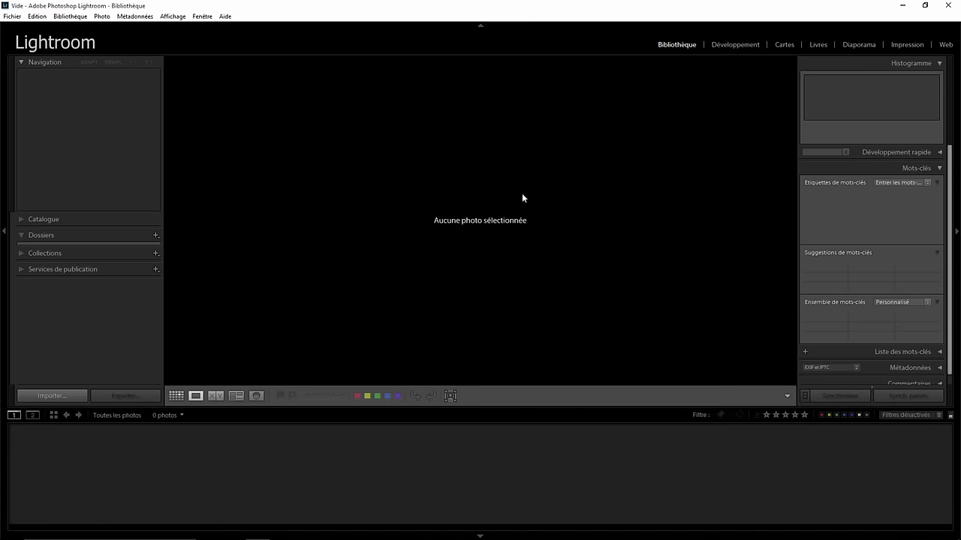
pyautogui.click(36, 17)
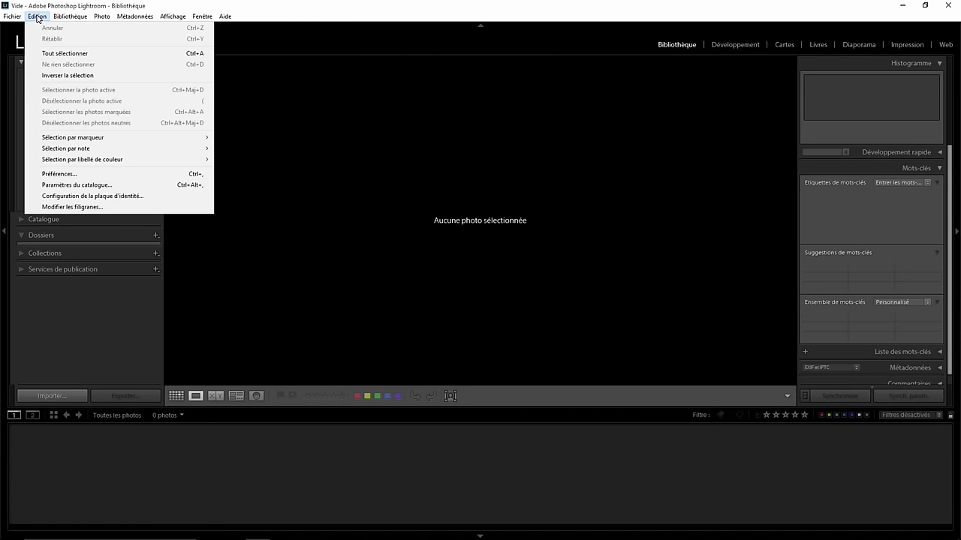
pyautogui.click(78, 174)
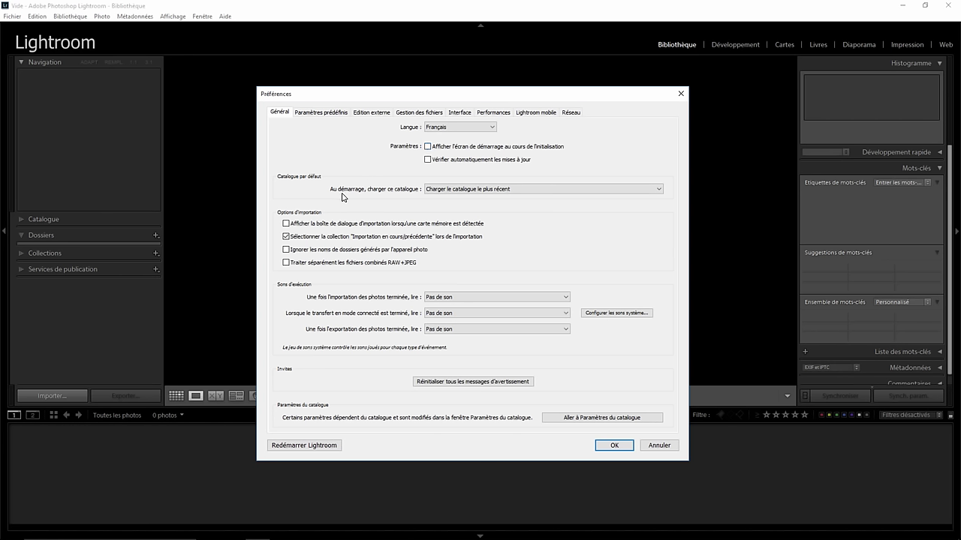
pyautogui.click(519, 192)
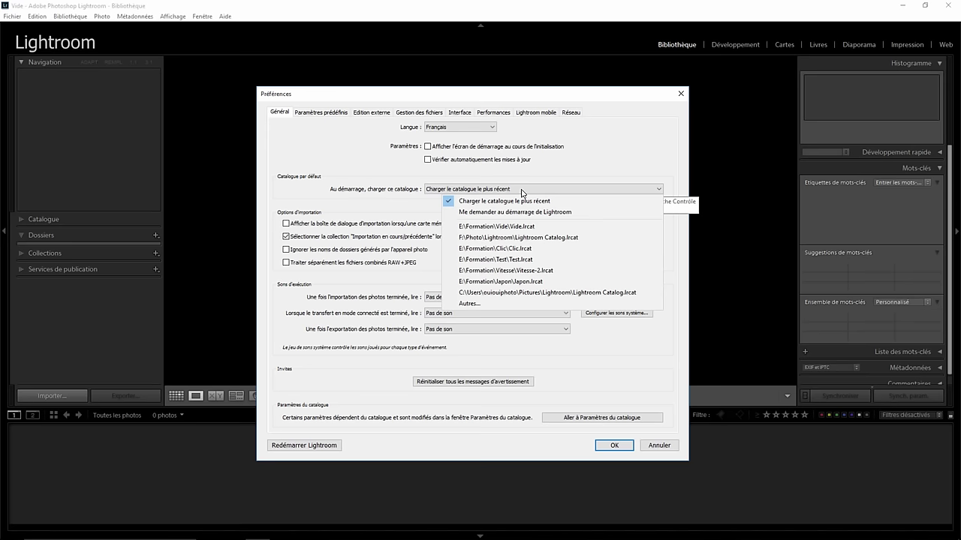
pyautogui.click(515, 213)
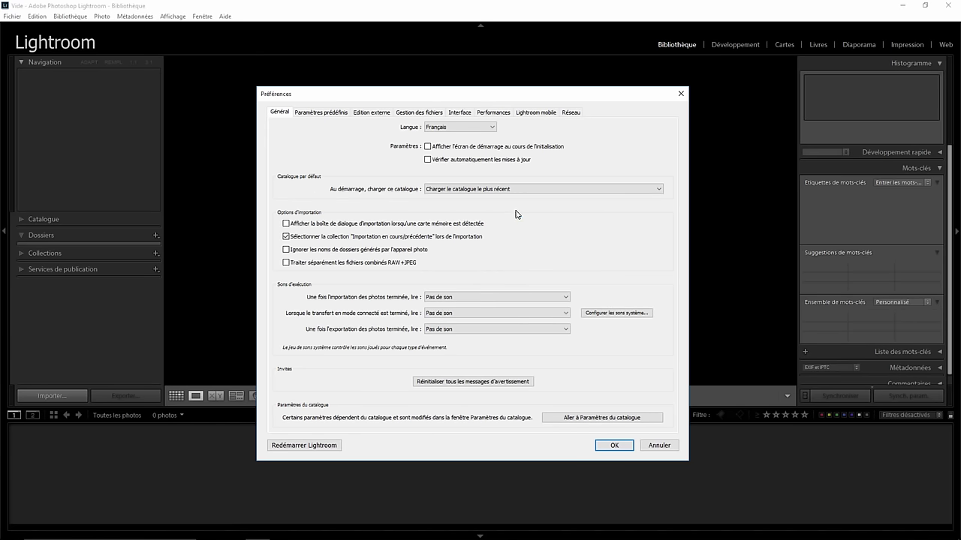
pyautogui.click(614, 445)
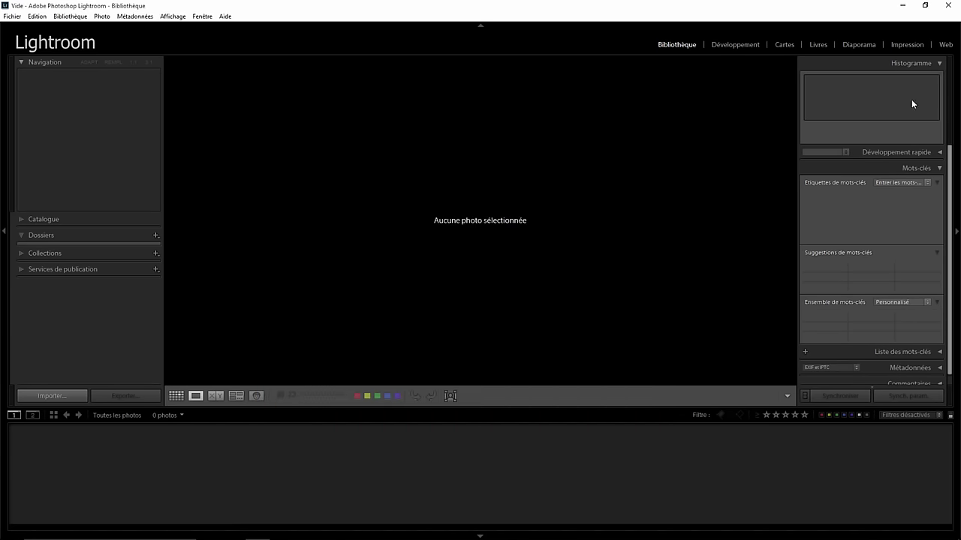
# Restart Lightroom and open the Vide catalogue from the startup prompt
pyautogui.click(947, 9)
pyautogui.doubleClick(69, 23)
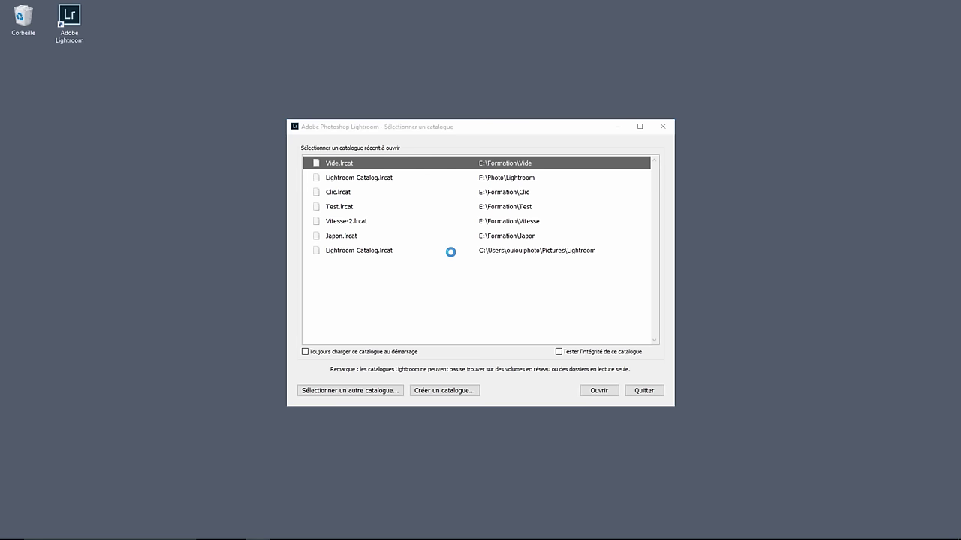
pyautogui.click(594, 391)
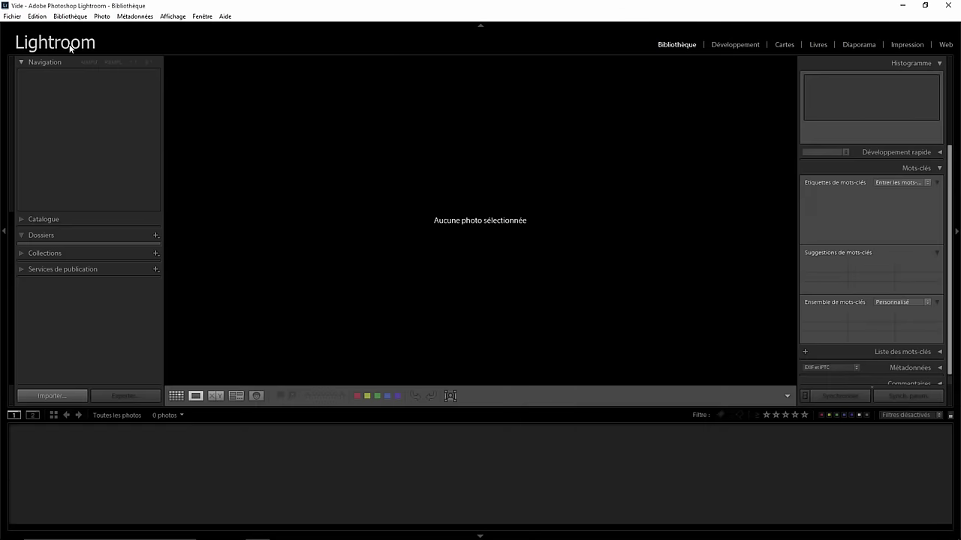
# Set the startup catalogue back to 'Charger le catalogue le plus récent' in Préférences
pyautogui.click(38, 17)
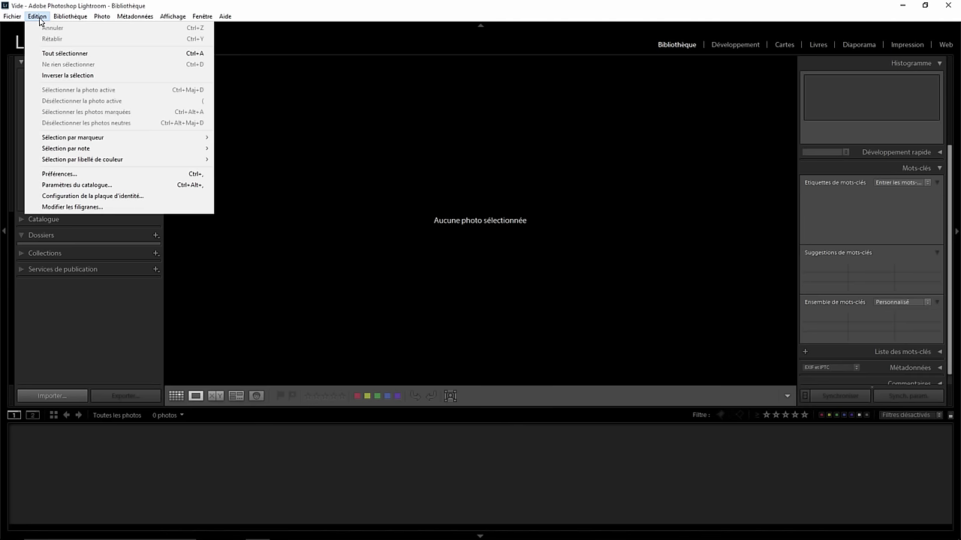
pyautogui.click(66, 173)
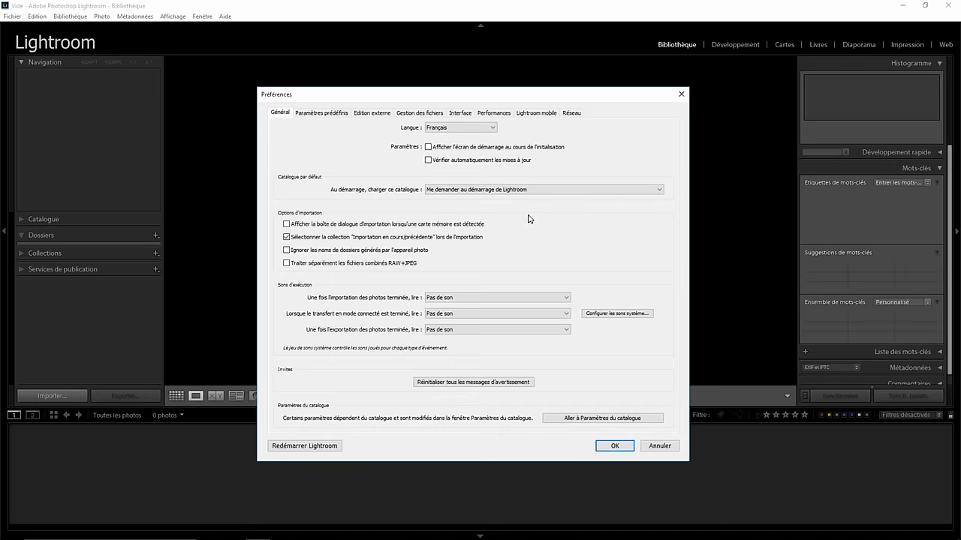
pyautogui.click(536, 192)
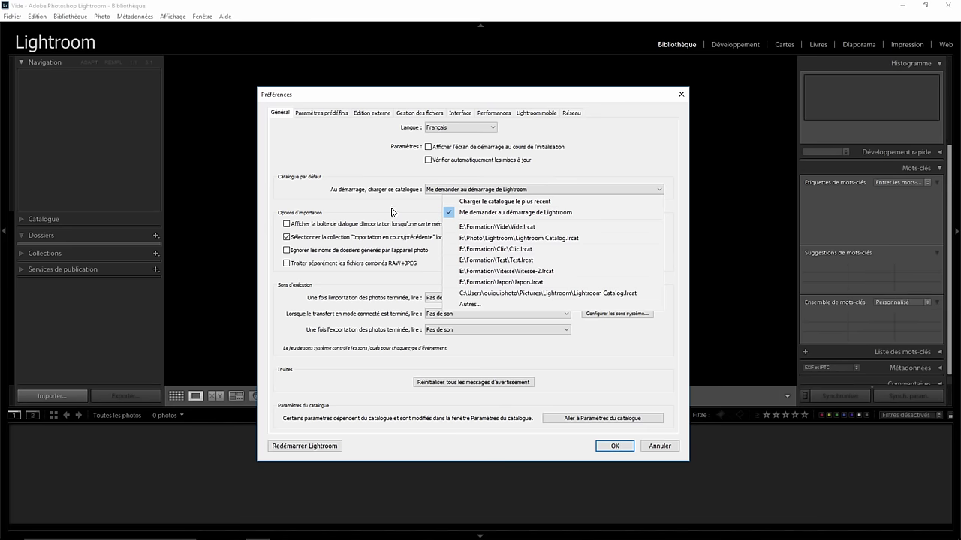
pyautogui.click(514, 203)
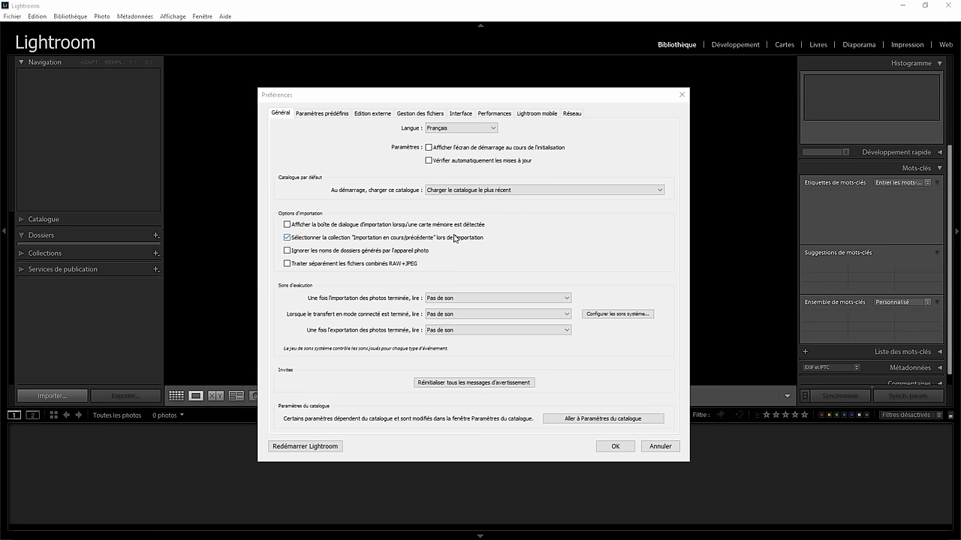
pyautogui.click(619, 447)
# Import only IMG_9707, IMG_9708 and IMG_9709 from the camera card
pyautogui.click(12, 15)
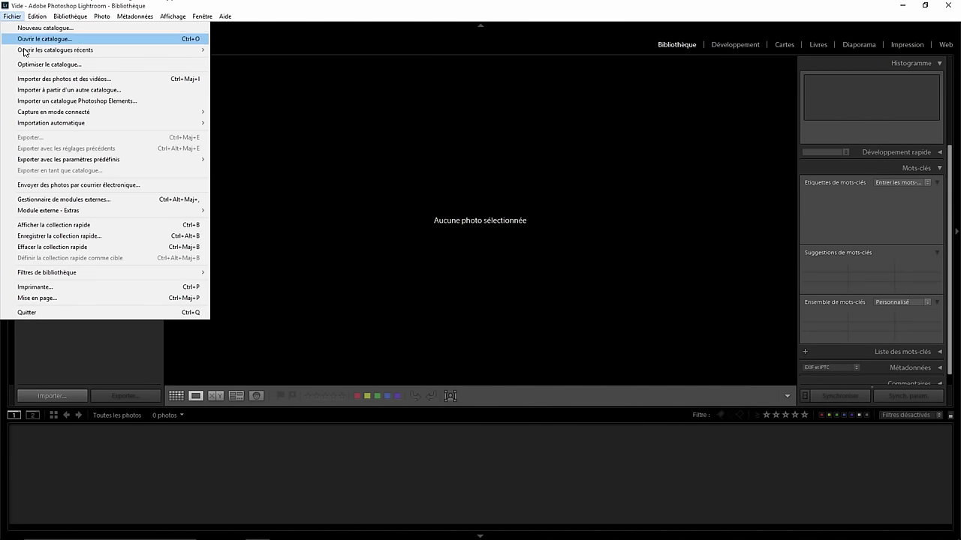
pyautogui.click(60, 77)
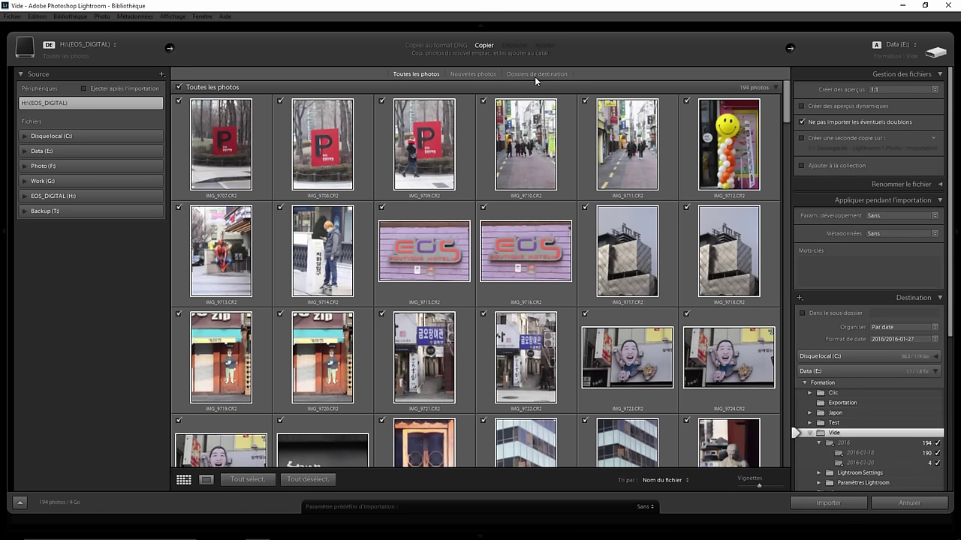
pyautogui.click(308, 478)
pyautogui.click(179, 101)
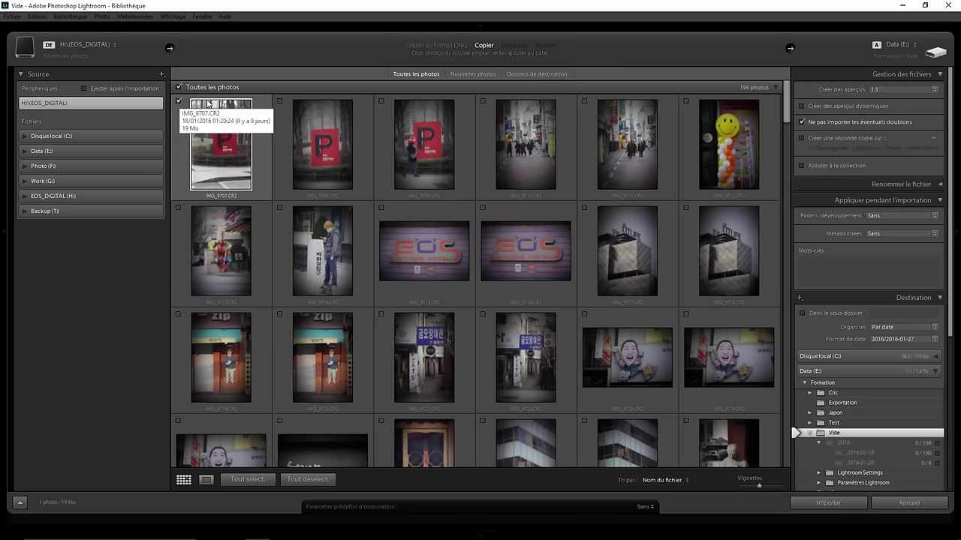
pyautogui.click(280, 101)
pyautogui.click(381, 101)
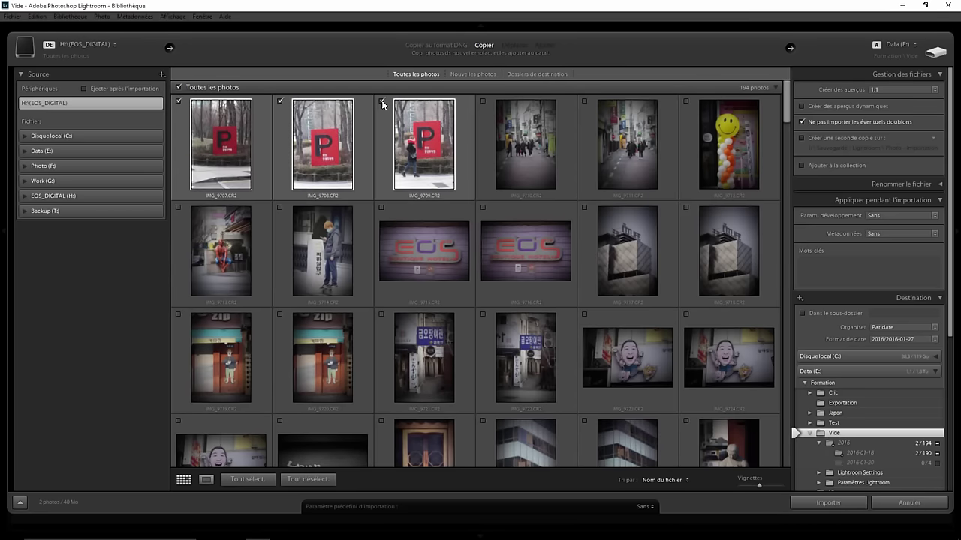
pyautogui.click(830, 504)
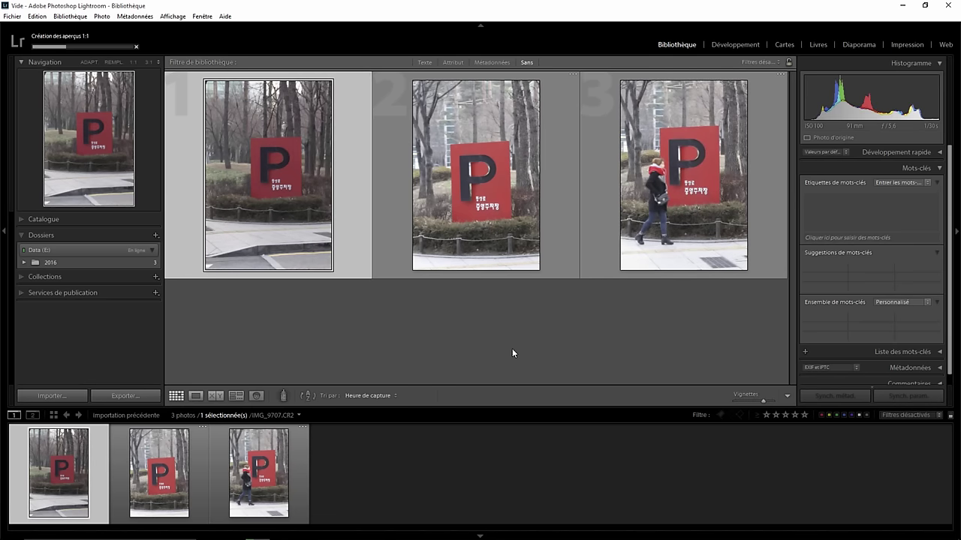
# Expand the Dossiers panel and show the 2016 folder's three photos in the grid
pyautogui.click(23, 220)
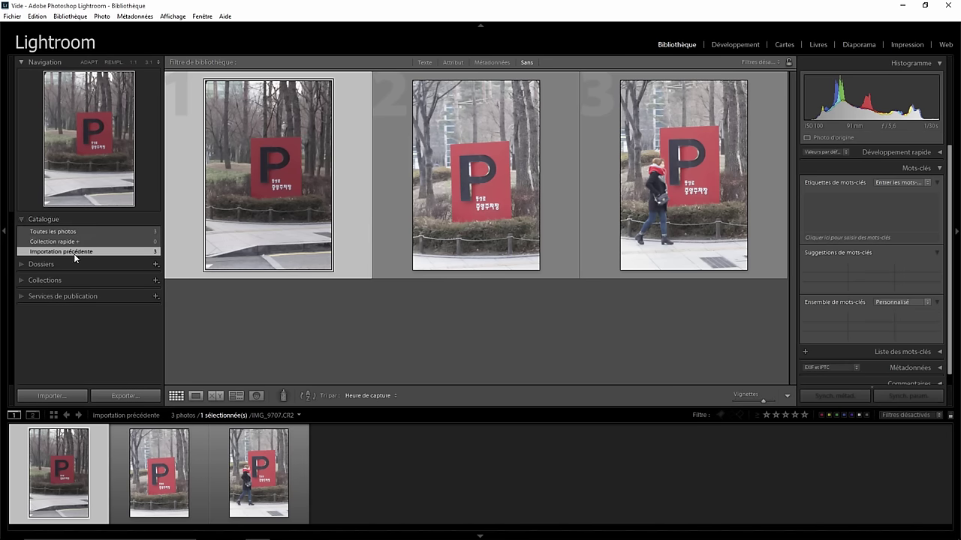
pyautogui.click(21, 265)
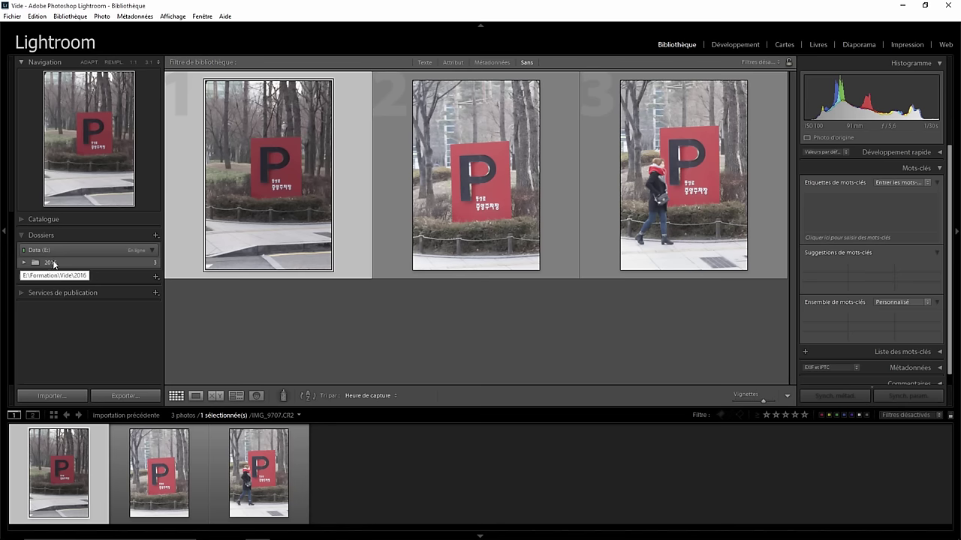
pyautogui.click(57, 263)
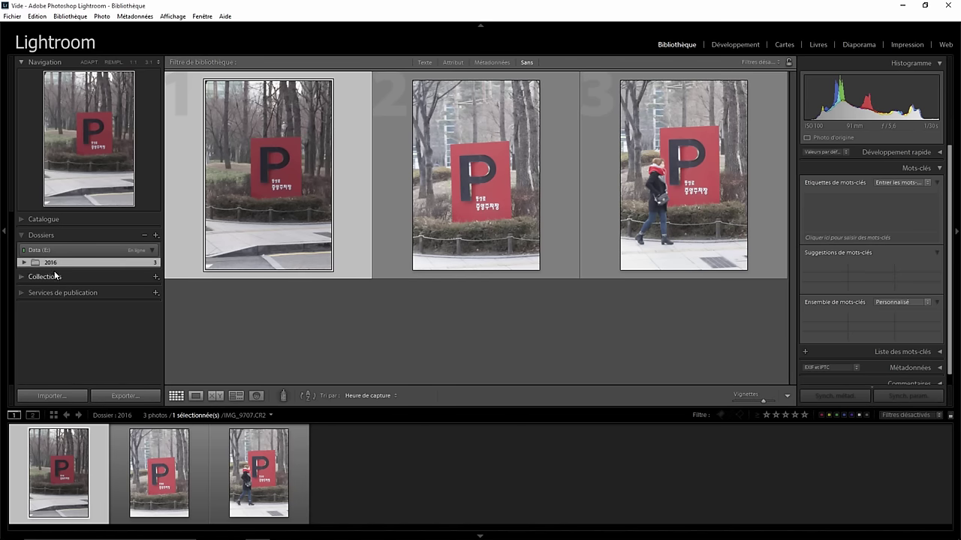
# Open Préférences briefly, then close them and go to the Fichier menu
pyautogui.click(37, 16)
pyautogui.moveTo(83, 159)
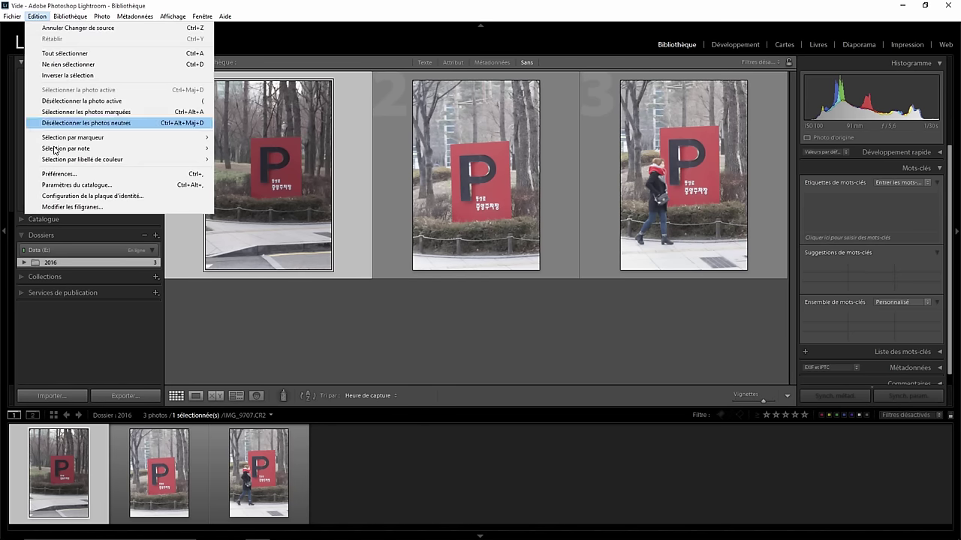
pyautogui.click(60, 174)
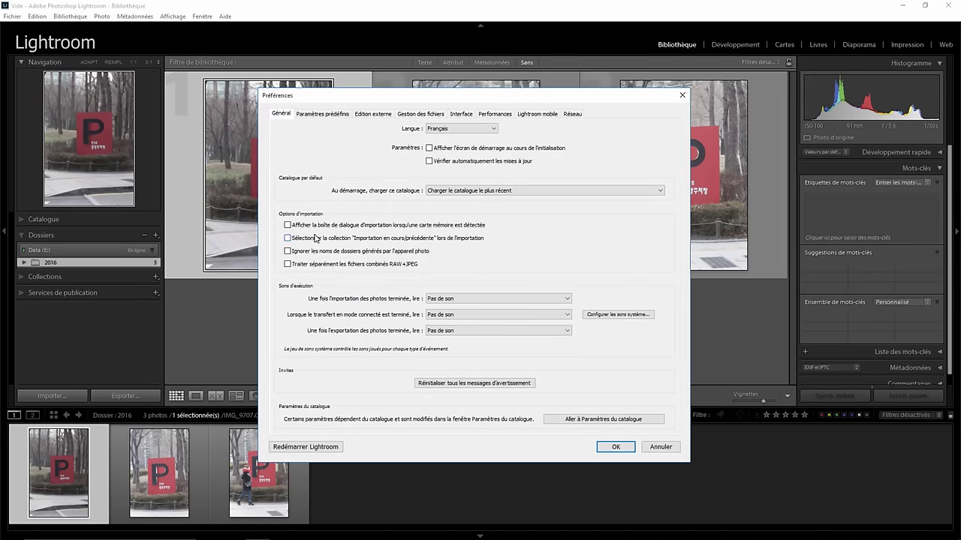
pyautogui.click(11, 16)
# Import only IMG_9712 and IMG_9717 from the card, then expand the Catalogue panel
pyautogui.click(36, 80)
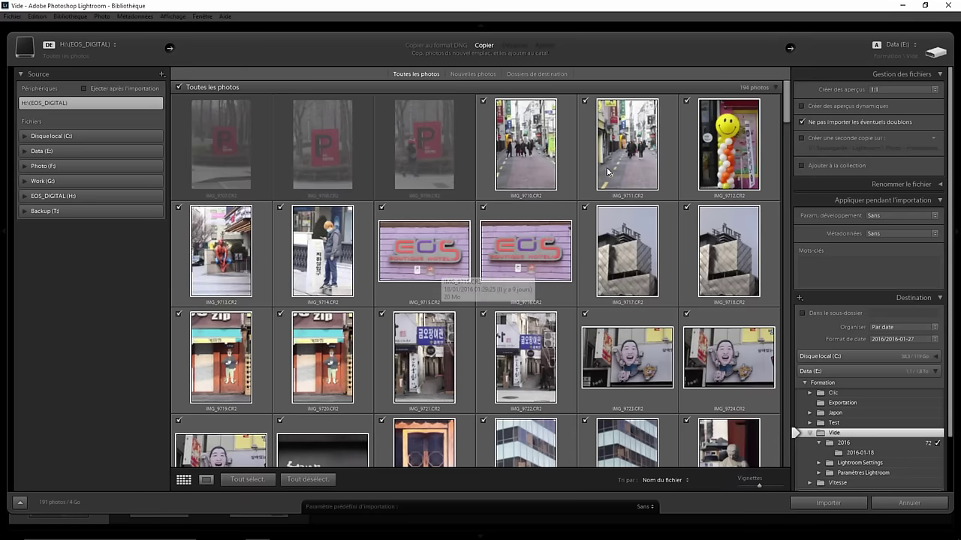
pyautogui.click(319, 480)
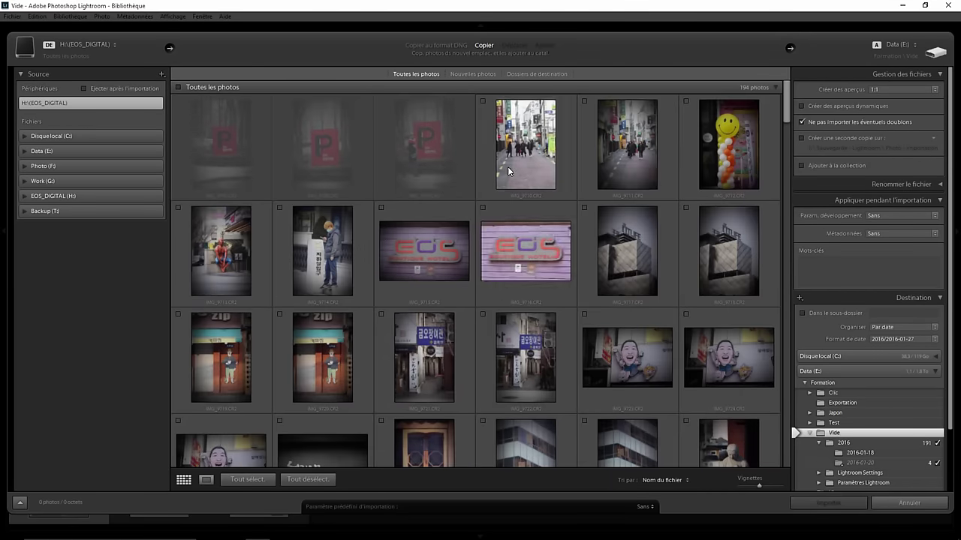
pyautogui.click(686, 100)
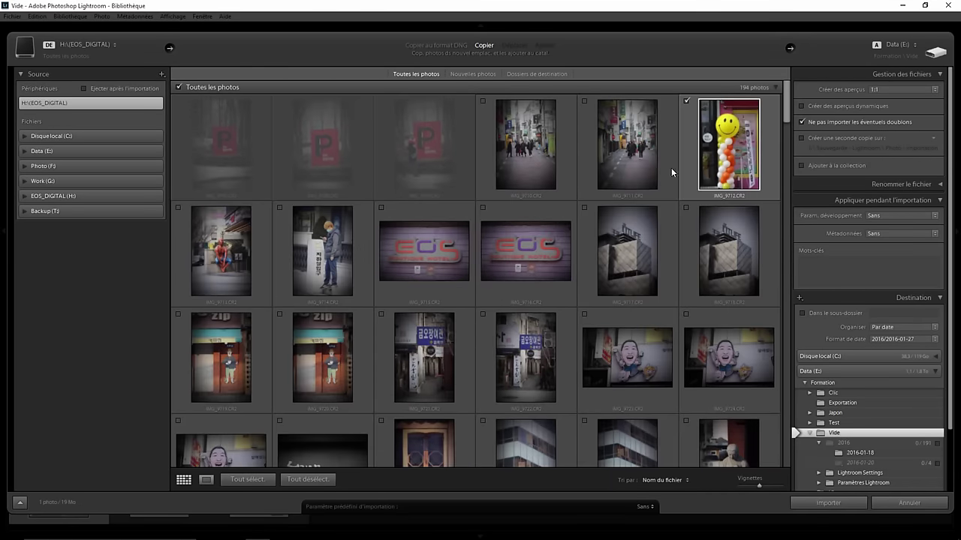
pyautogui.click(584, 207)
pyautogui.click(825, 502)
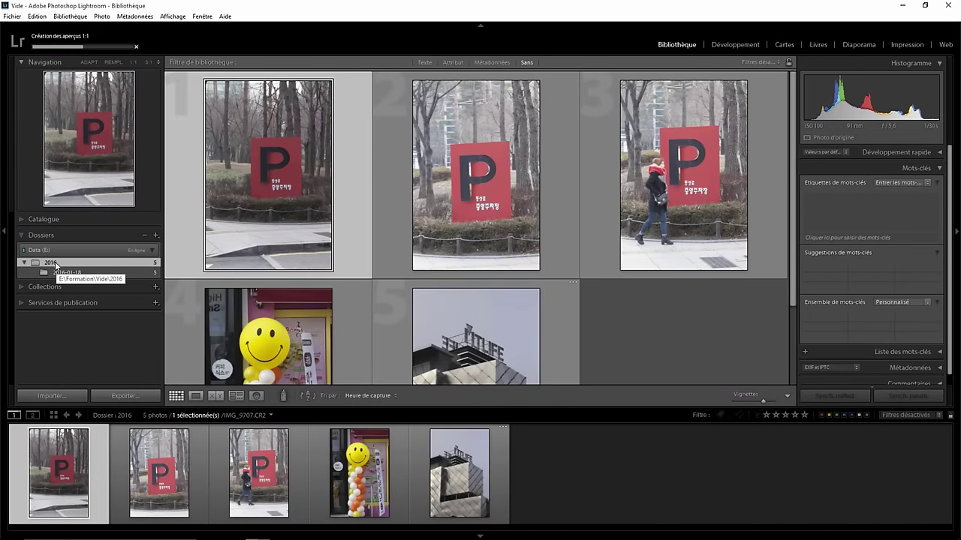
pyautogui.click(23, 220)
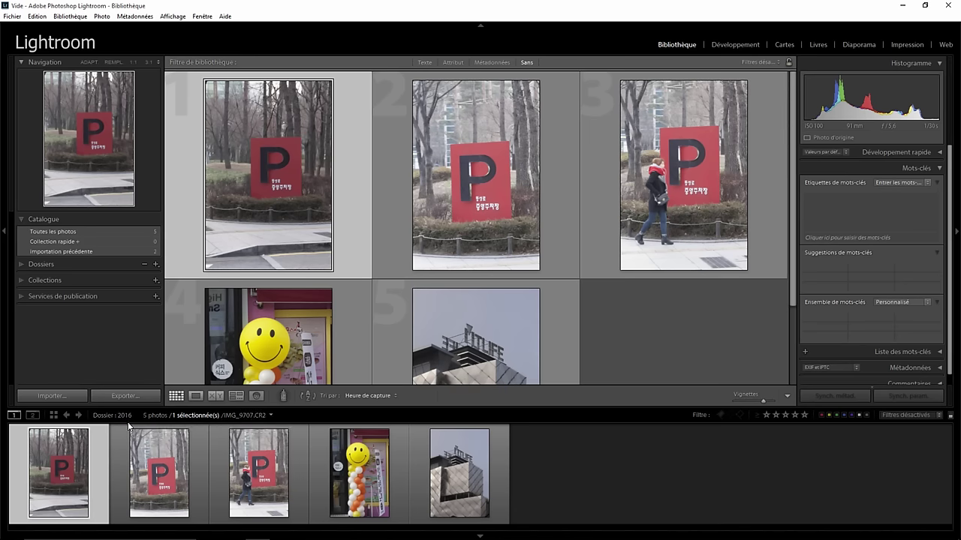
# In General preferences, tick 'Sélectionner la collection Importation en cours/précédente lors de l'importation'
pyautogui.click(21, 265)
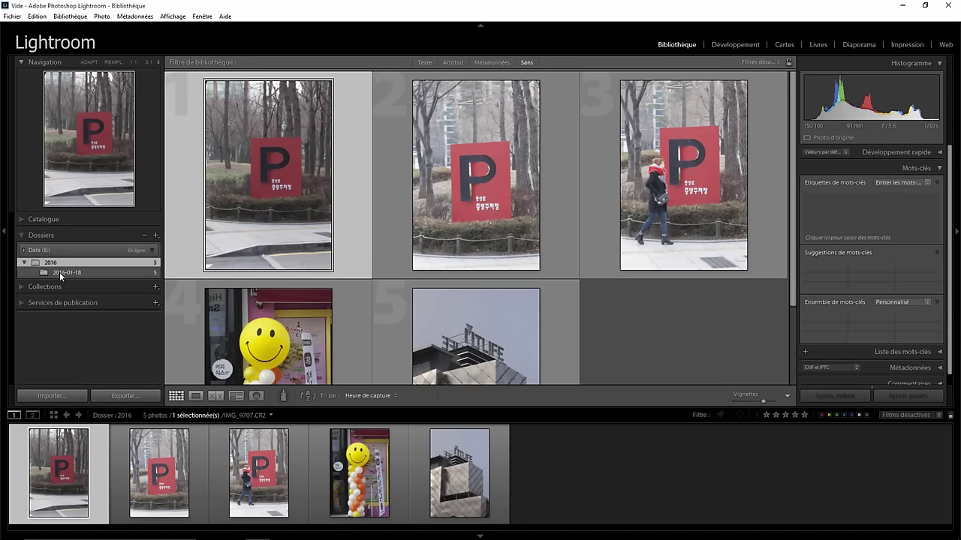
pyautogui.click(54, 219)
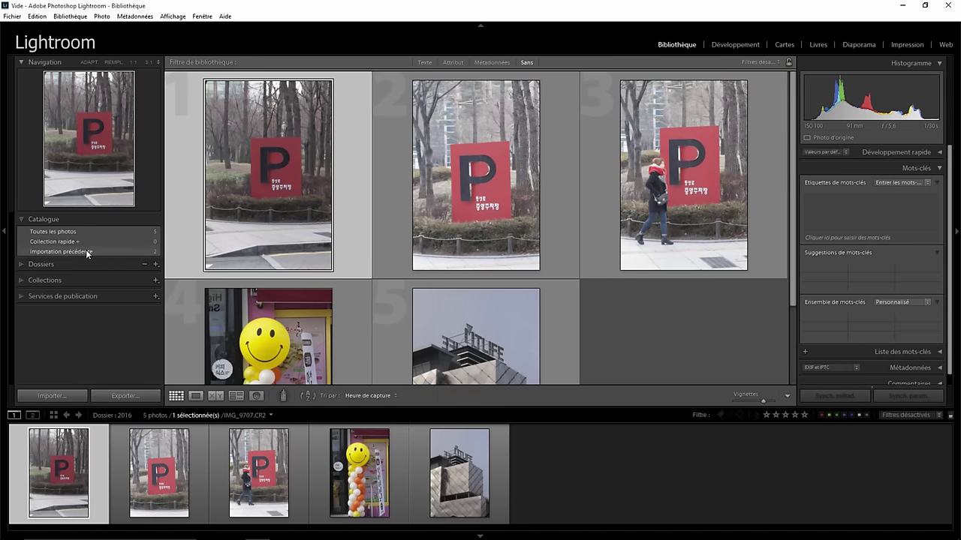
pyautogui.click(39, 18)
pyautogui.click(72, 173)
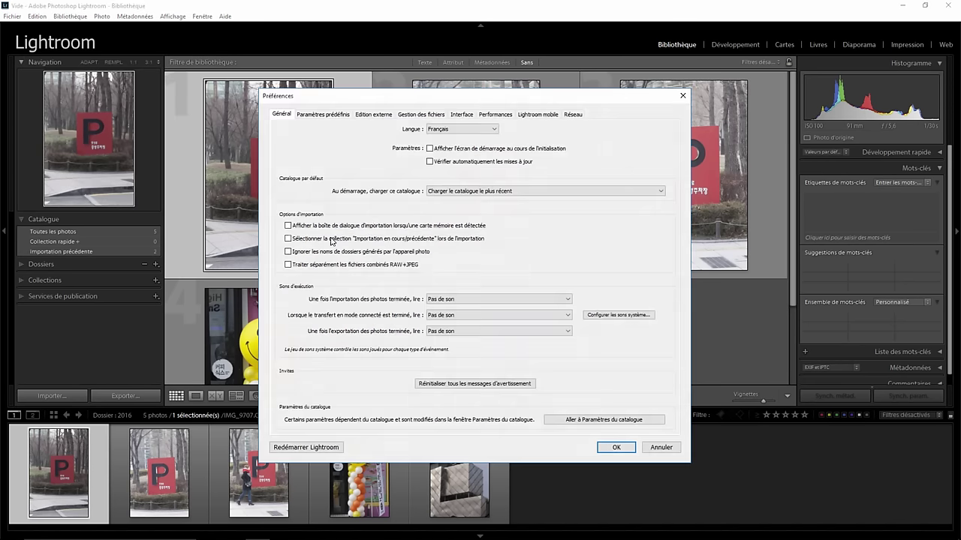
pyautogui.click(331, 240)
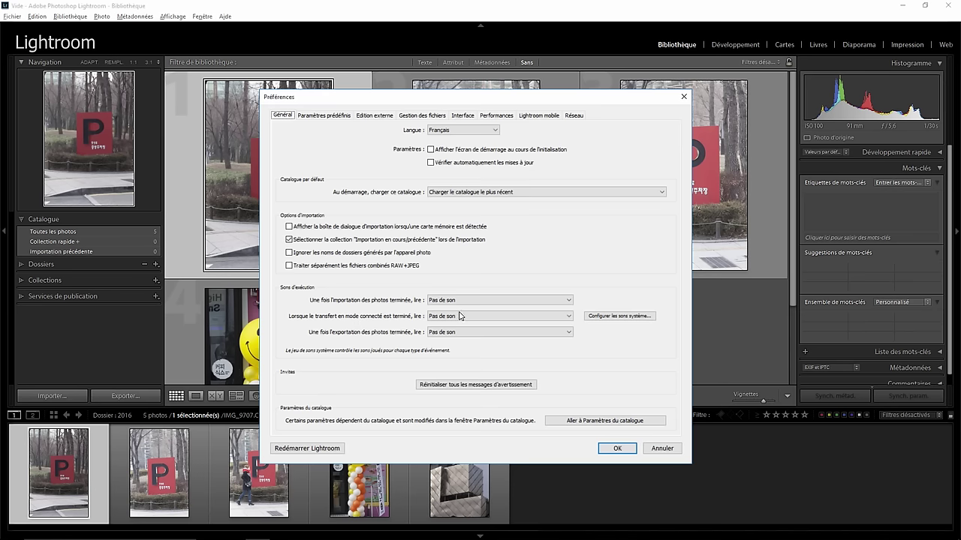
# Set the import-finished sound to Astérisque and switch Windows to the Sons Windows par défaut scheme
pyautogui.click(482, 302)
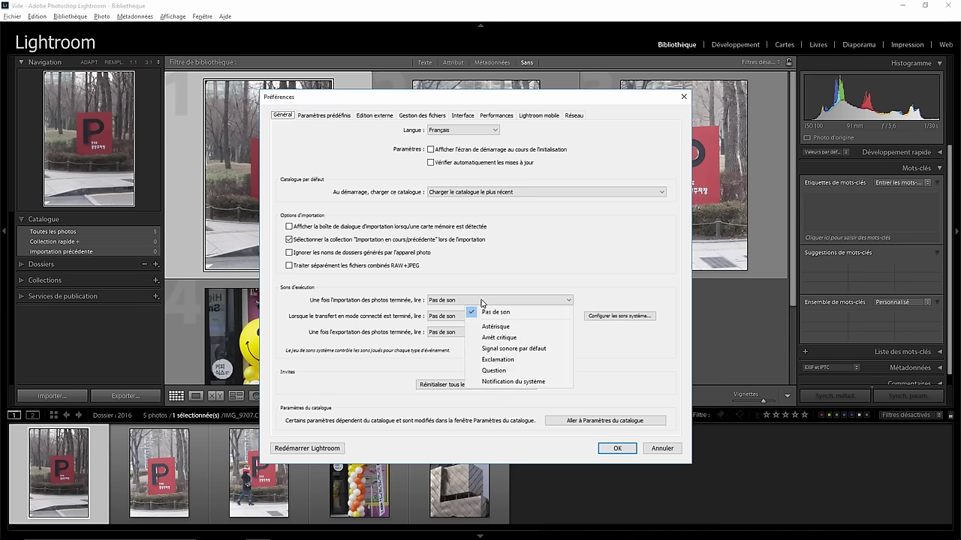
pyautogui.click(494, 327)
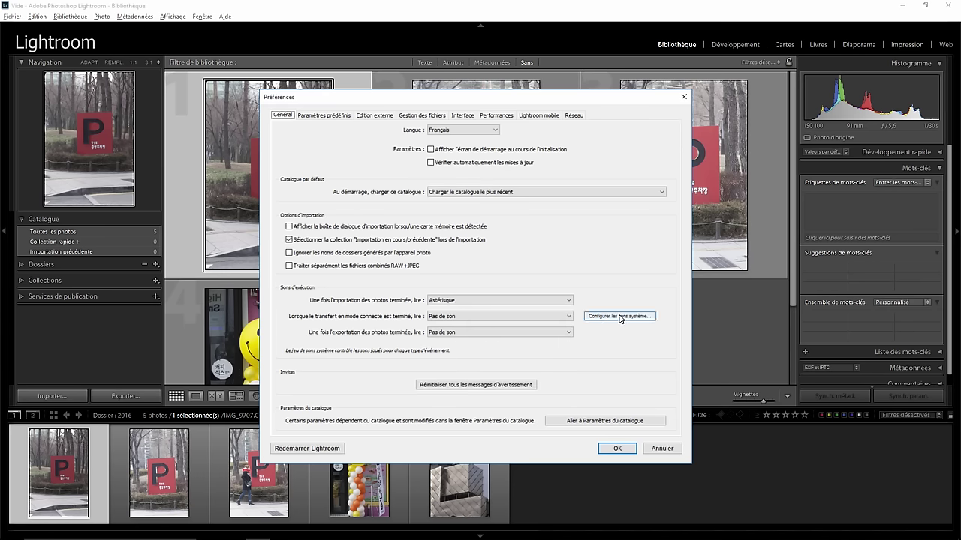
pyautogui.click(620, 316)
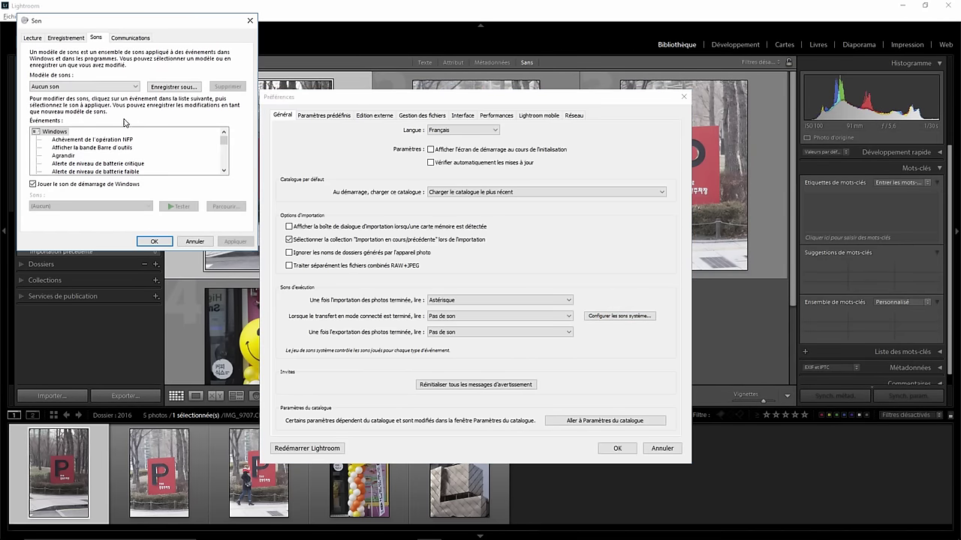
pyautogui.click(132, 87)
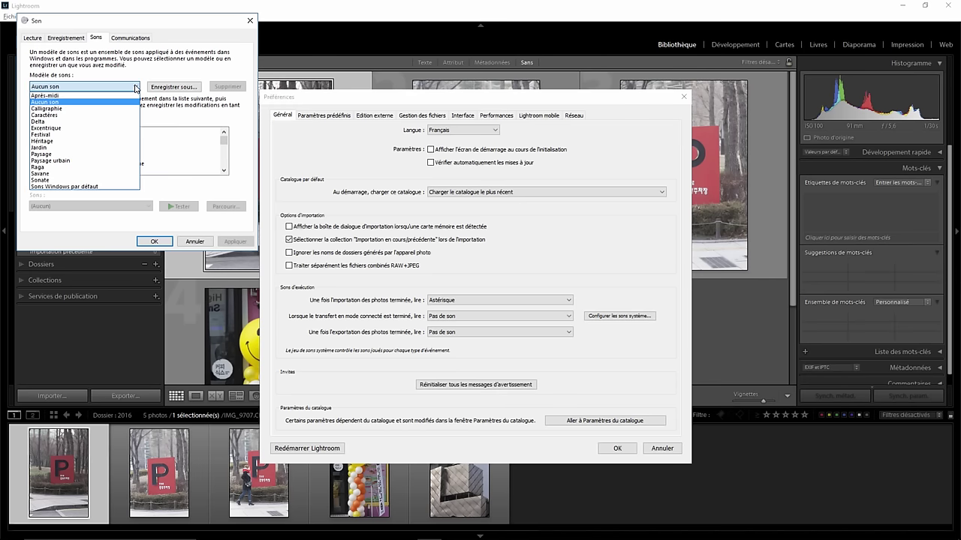
pyautogui.click(102, 189)
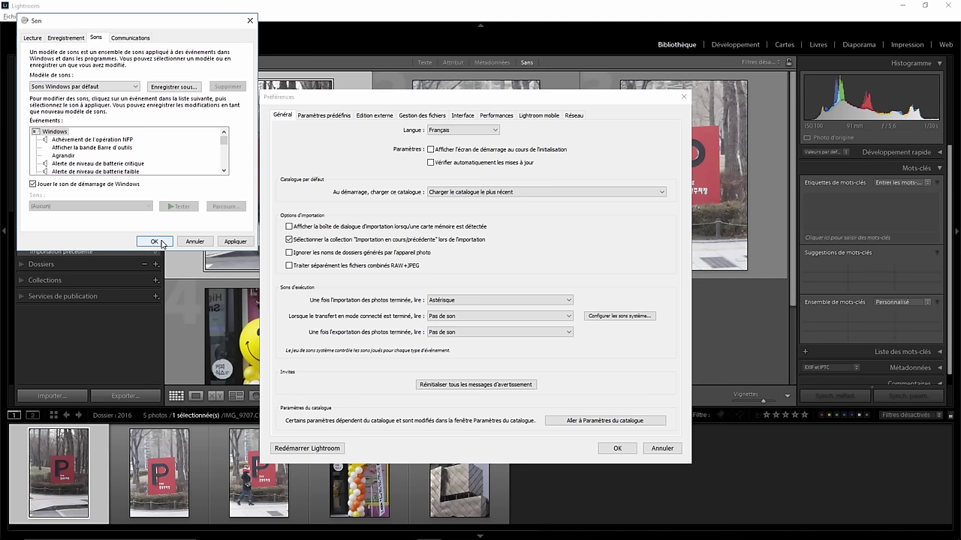
pyautogui.click(154, 242)
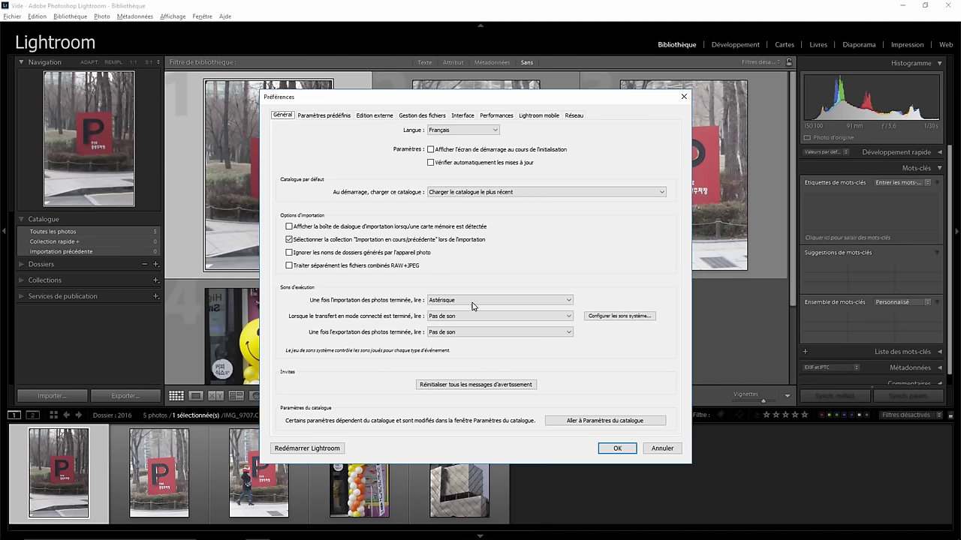
# Close Preferences, then import only IMG_9720 from the card with all others deselected
pyautogui.click(618, 448)
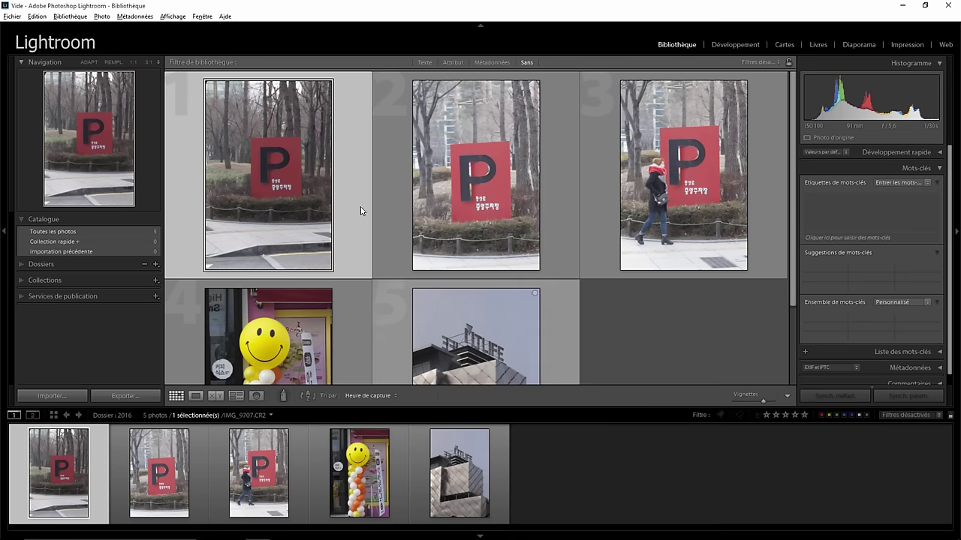
pyautogui.click(13, 17)
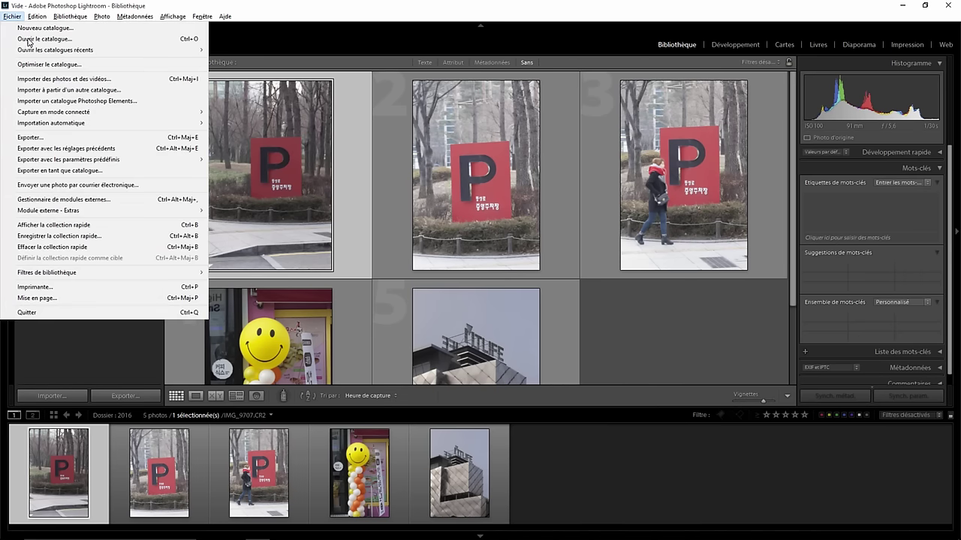
pyautogui.click(53, 81)
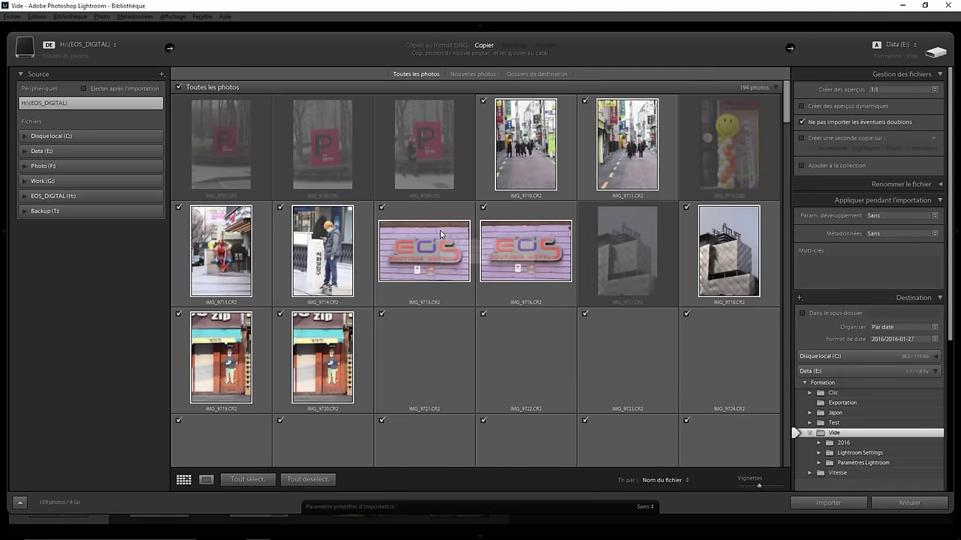
pyautogui.click(330, 481)
pyautogui.click(279, 313)
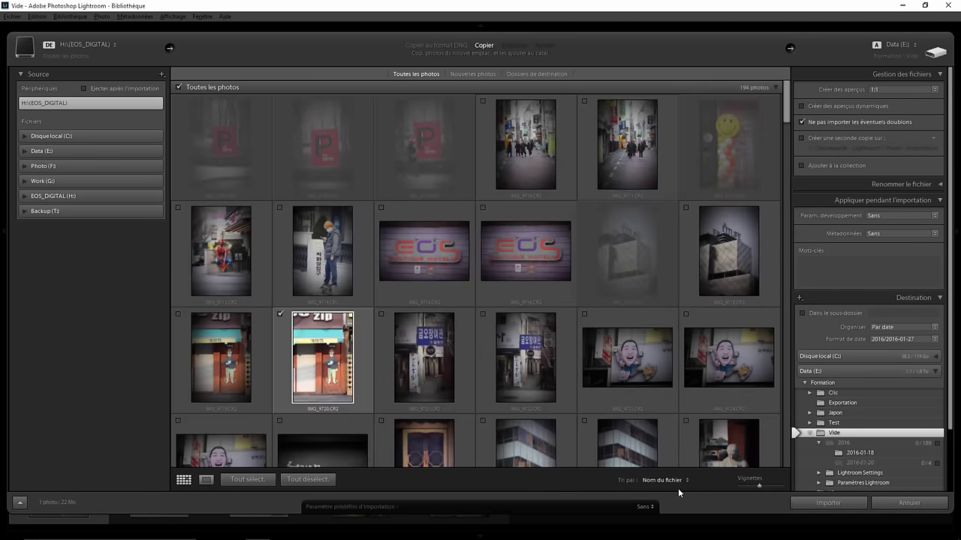
pyautogui.click(830, 503)
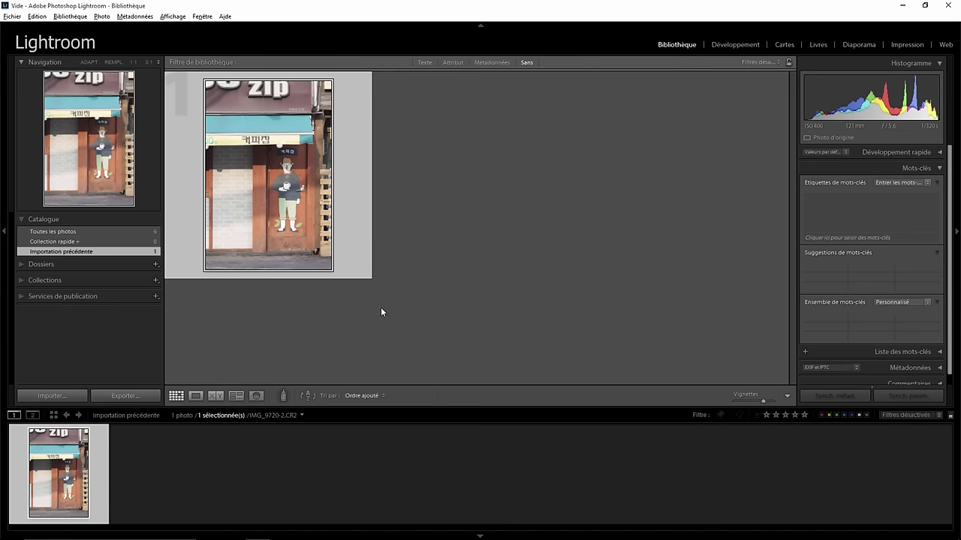
# From Préférences, apply the Aucun son Windows sound scheme and confirm it
pyautogui.click(36, 16)
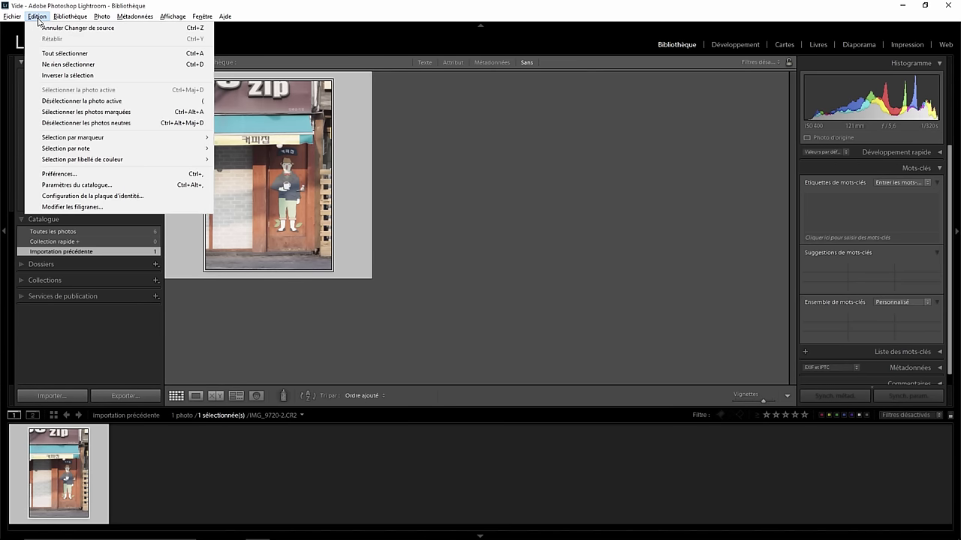
pyautogui.click(64, 175)
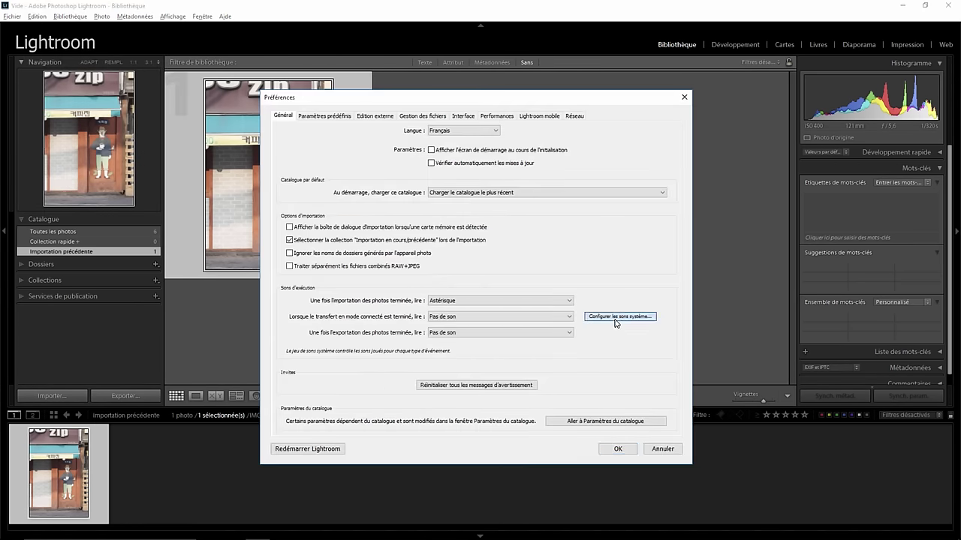
pyautogui.click(615, 317)
pyautogui.click(126, 99)
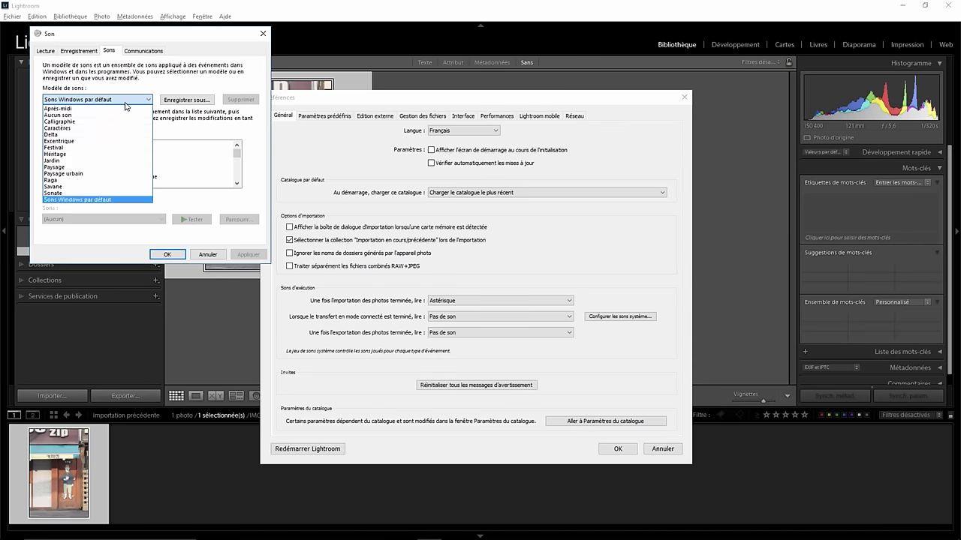
pyautogui.click(84, 115)
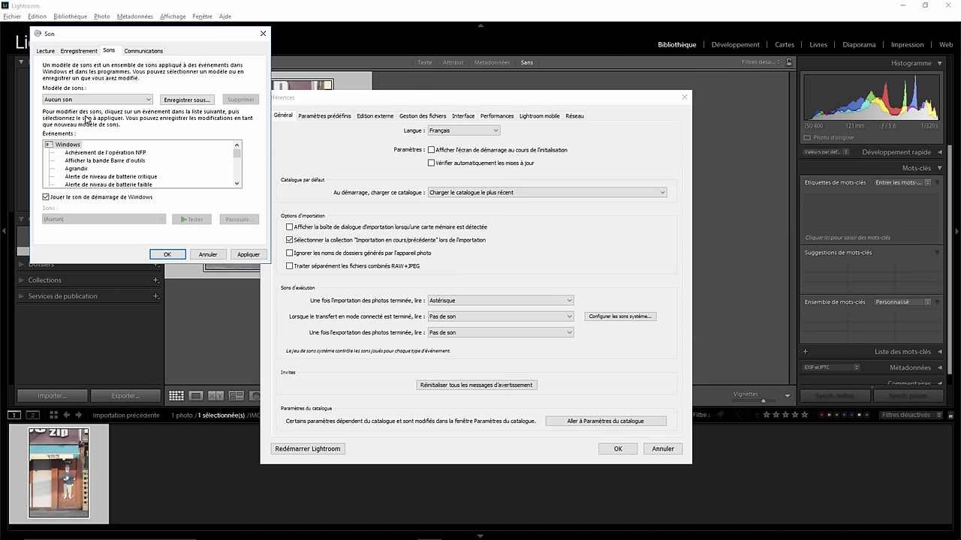
pyautogui.click(247, 254)
pyautogui.click(168, 254)
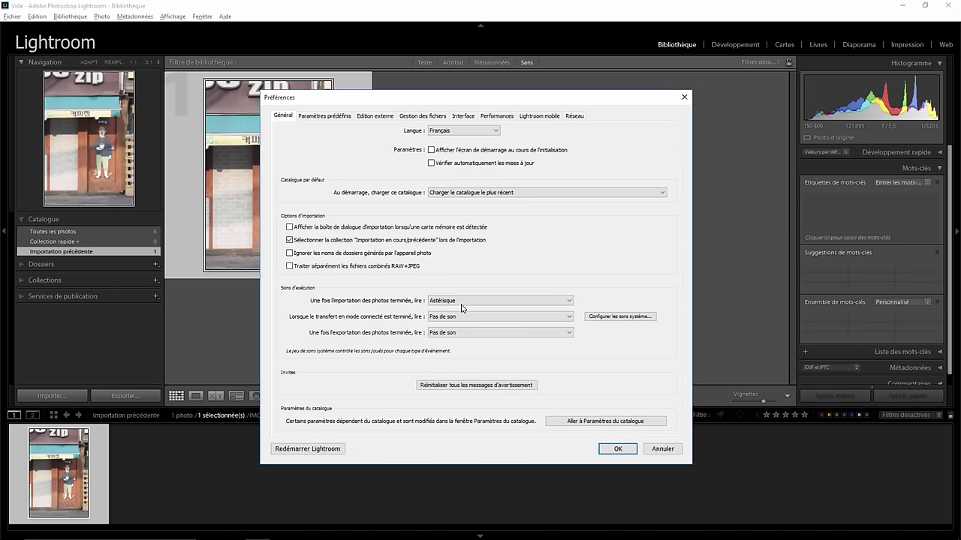
# Set the import-finished sound to Pas de son, reset all warning messages, and close Preferences
pyautogui.click(462, 300)
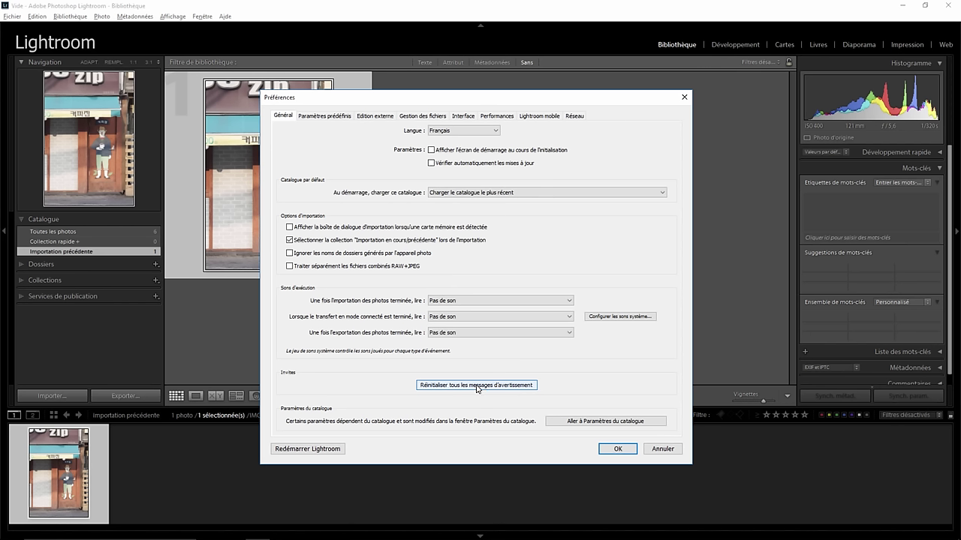
pyautogui.click(476, 386)
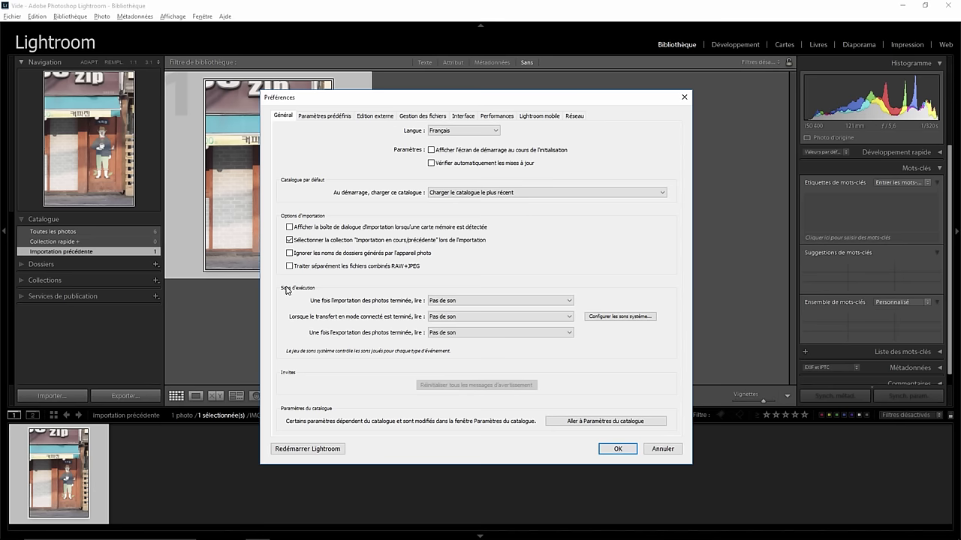
pyautogui.click(617, 449)
# Edit the ZIP shopfront photo IMG_9720 in Photoshop, accepting the Camera Raw prompt with Ouvrir
pyautogui.rightClick(308, 193)
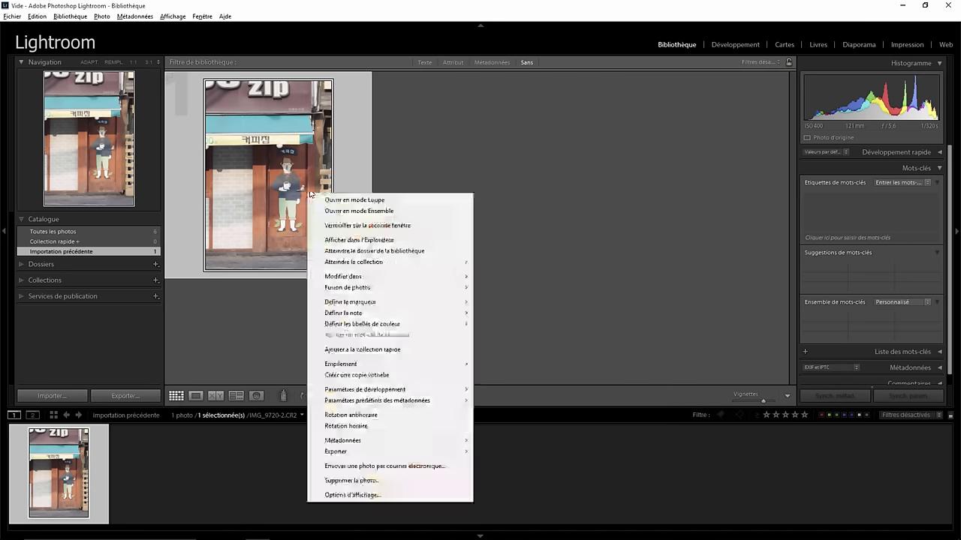
pyautogui.moveTo(390, 276)
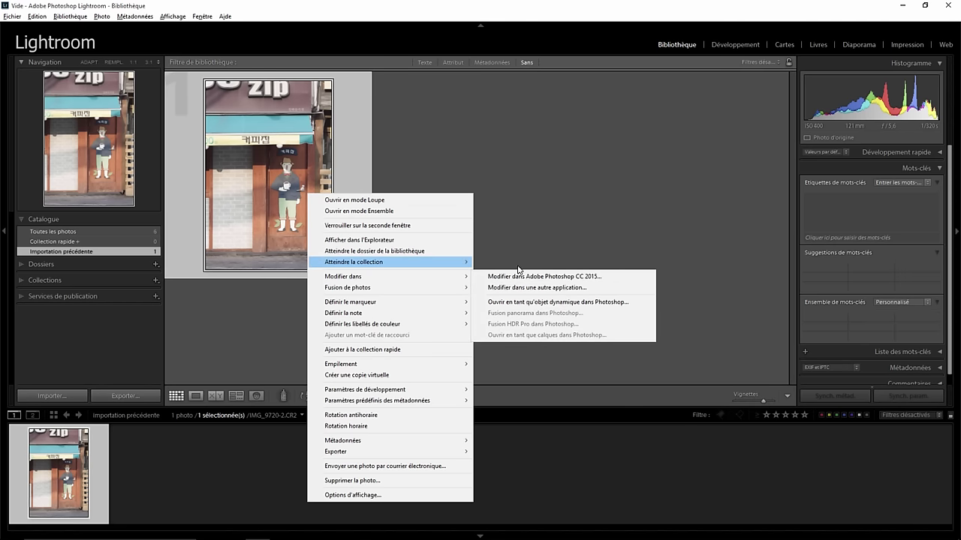
pyautogui.click(511, 276)
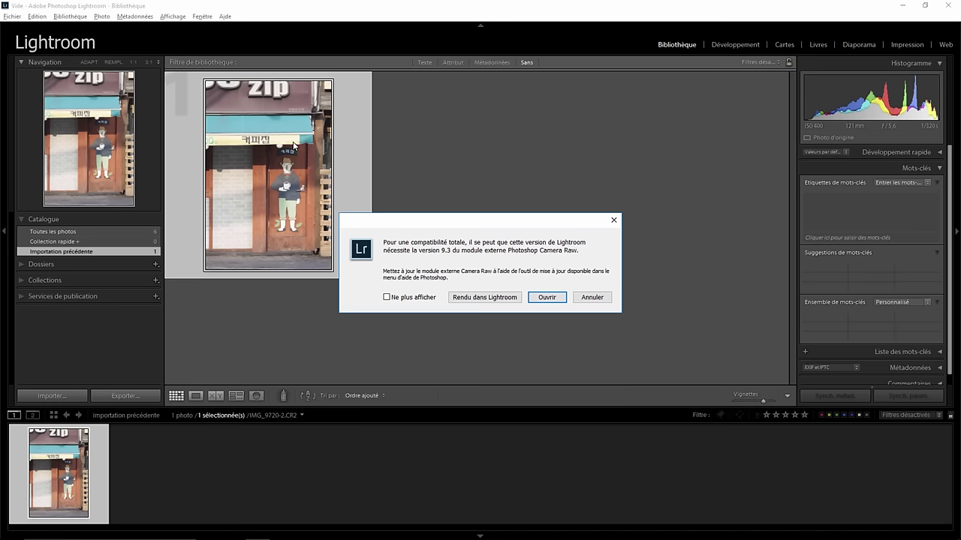
pyautogui.click(485, 297)
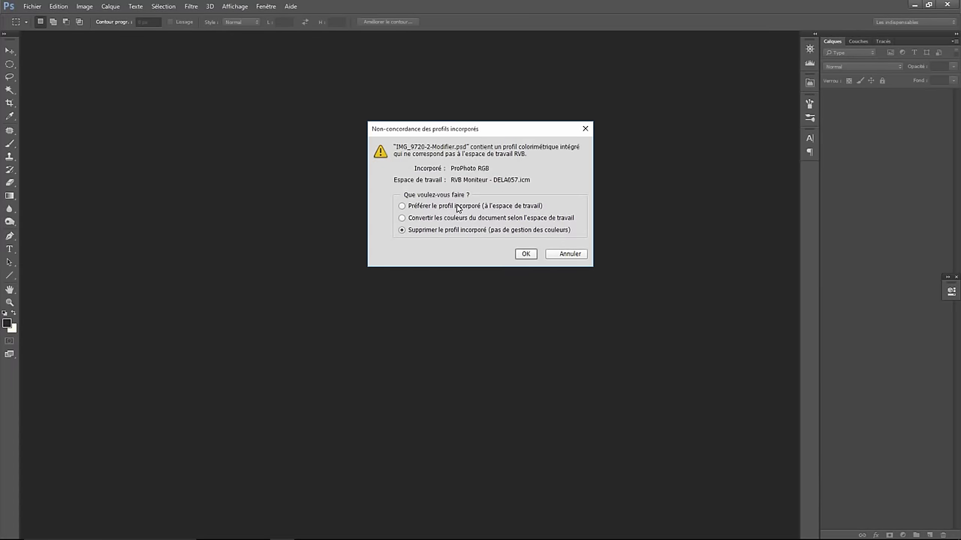
# Open the shopfront copy with Préférer le profil incorporé, then quit Photoshop
pyautogui.click(458, 207)
pyautogui.click(524, 253)
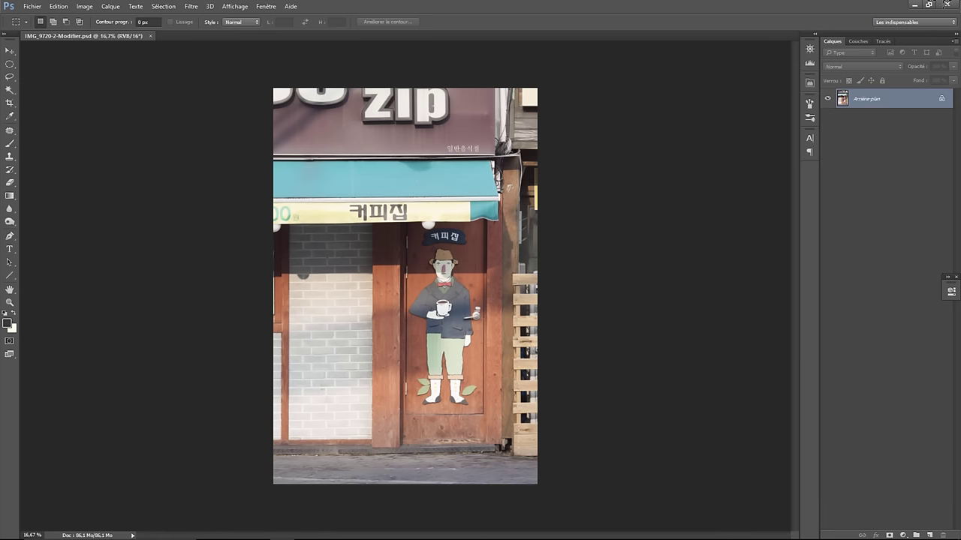
pyautogui.click(947, 5)
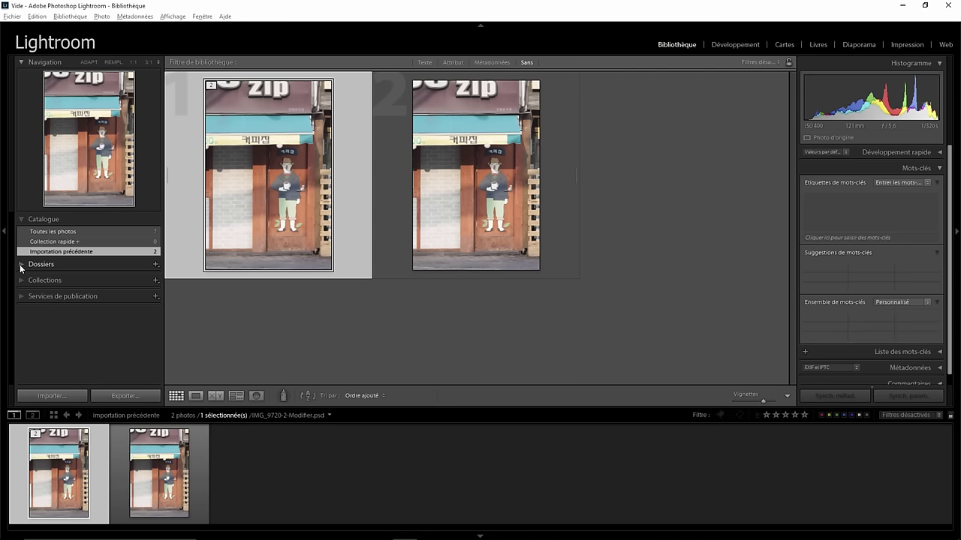
# In the 2016 folder, send the balloon photo IMG_9712 to Photoshop, keep its embedded profile, then quit Photoshop
pyautogui.click(21, 265)
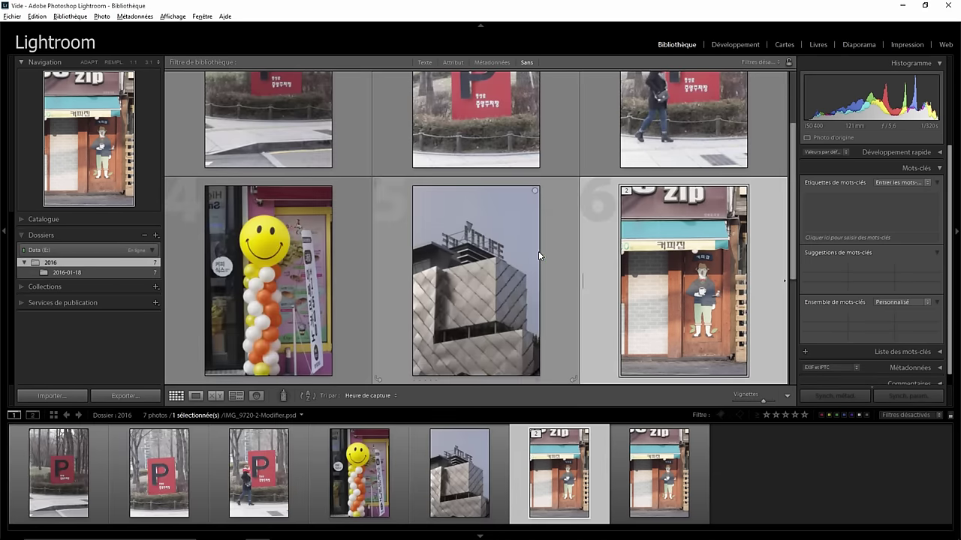
pyautogui.click(263, 269)
pyautogui.rightClick(271, 266)
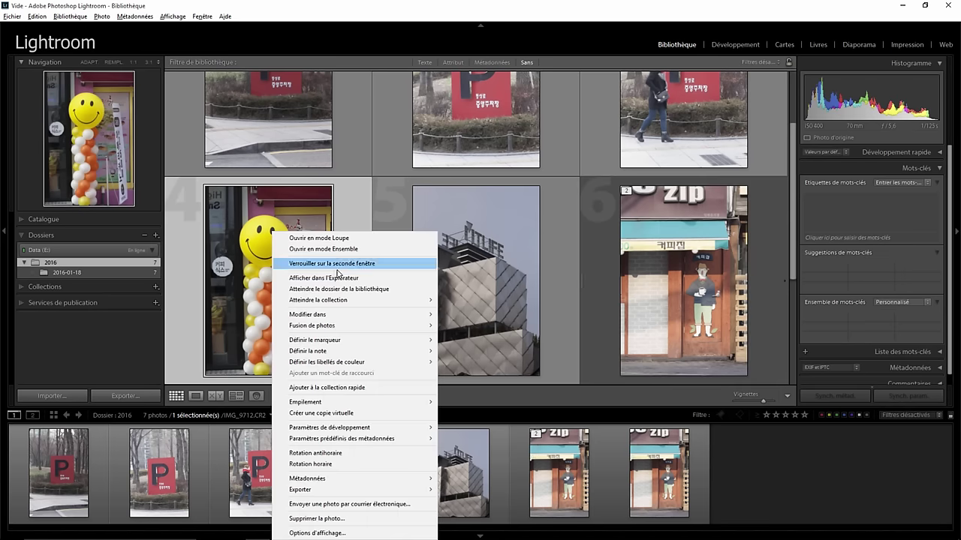
pyautogui.moveTo(358, 315)
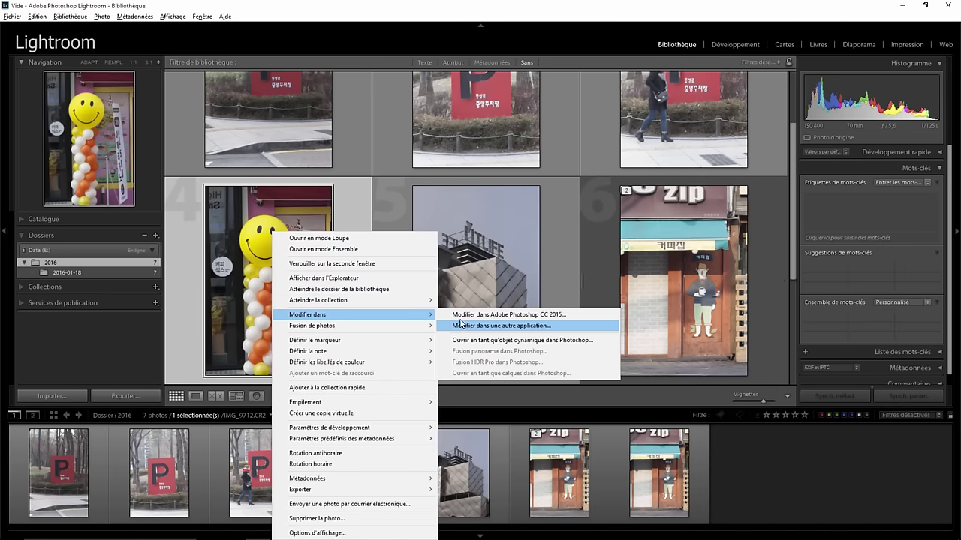
pyautogui.click(459, 315)
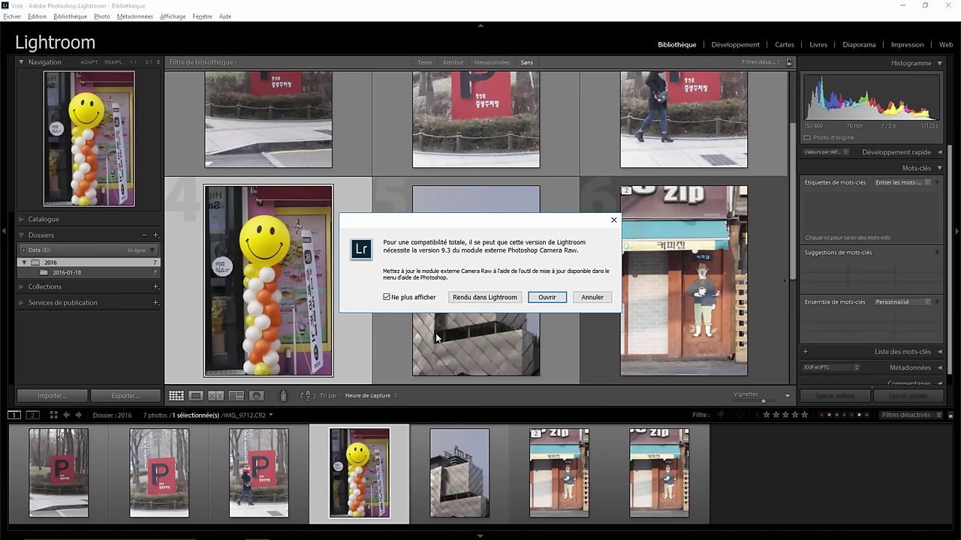
pyautogui.click(488, 297)
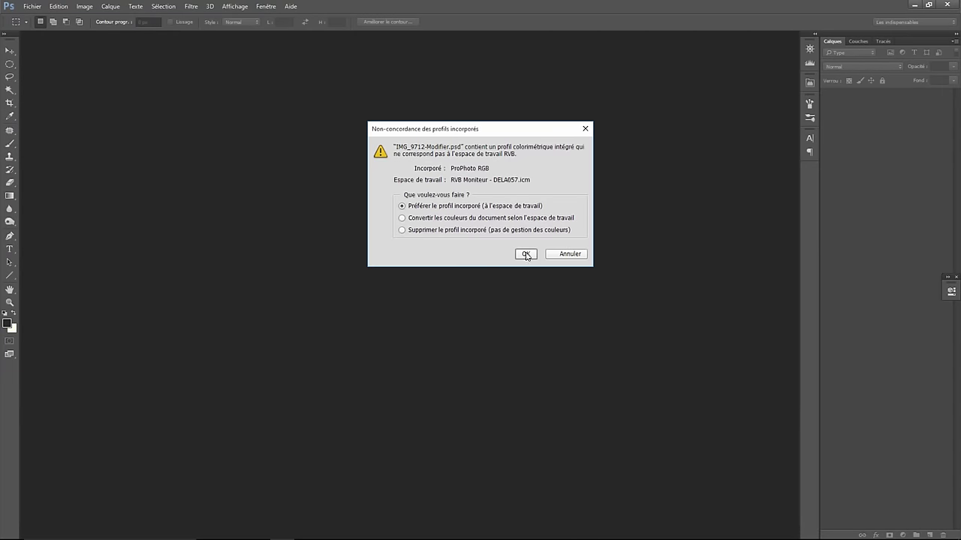
pyautogui.click(525, 253)
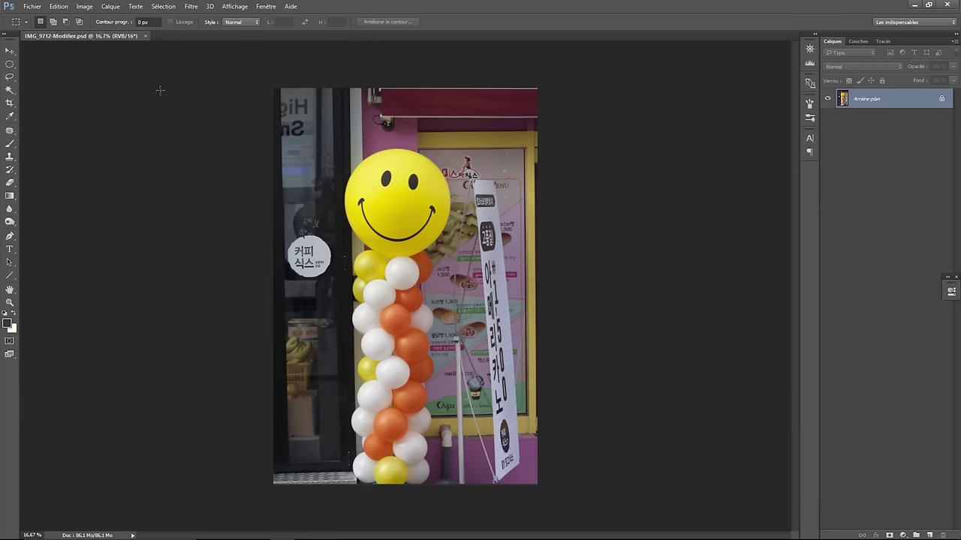
pyautogui.click(948, 5)
# Send the building photo IMG_9717 to Modifier dans Adobe Photoshop CC 2015
pyautogui.click(668, 255)
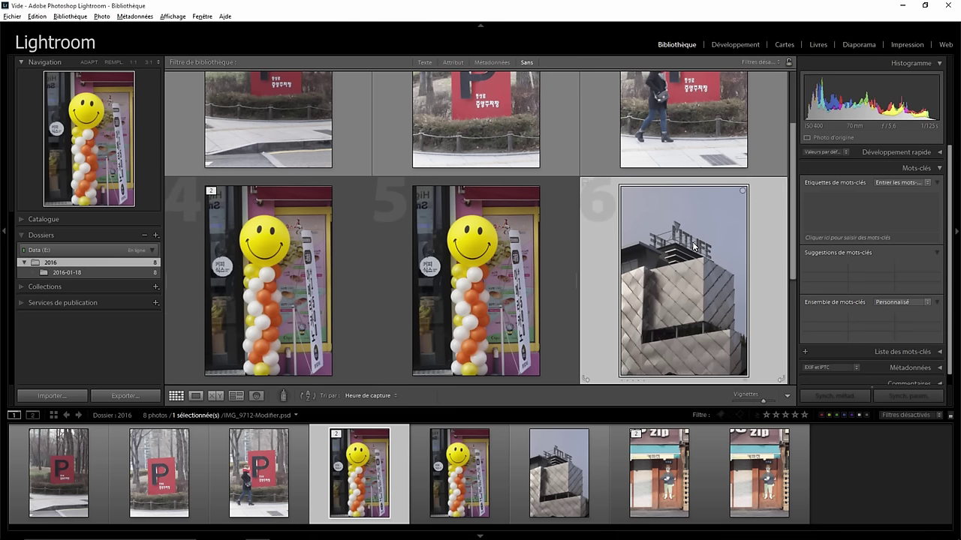
pyautogui.rightClick(670, 251)
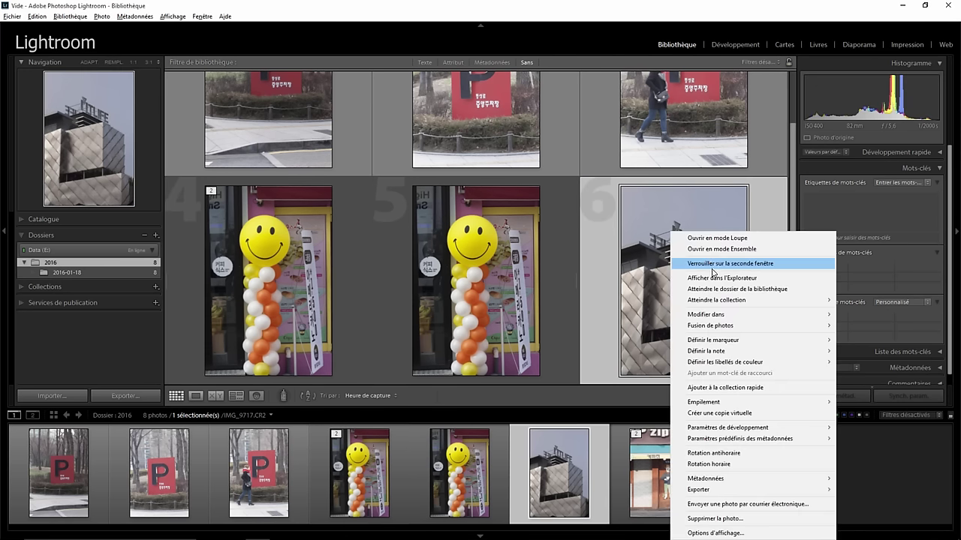
pyautogui.moveTo(705, 314)
pyautogui.click(592, 319)
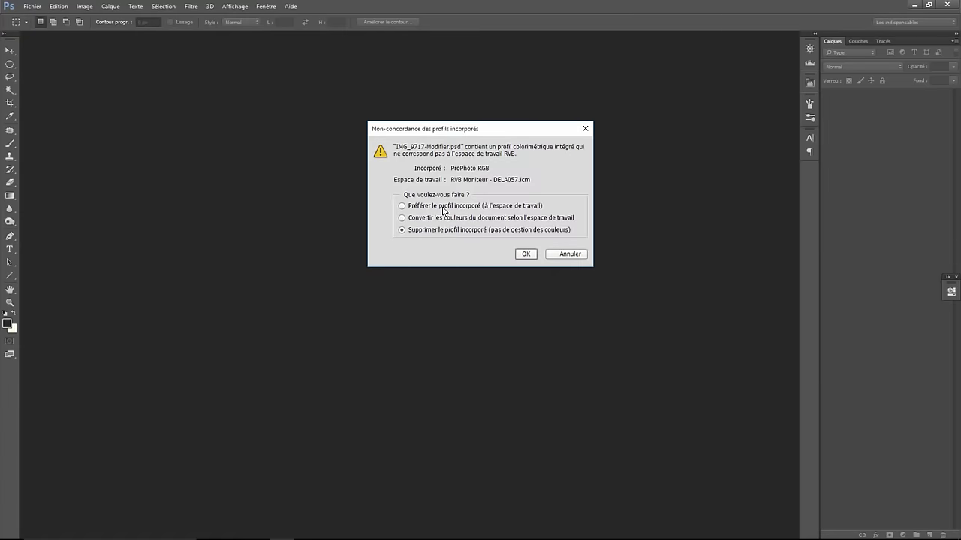
# Open the building copy with Préférer le profil incorporé, then quit Photoshop
pyautogui.click(443, 210)
pyautogui.click(525, 254)
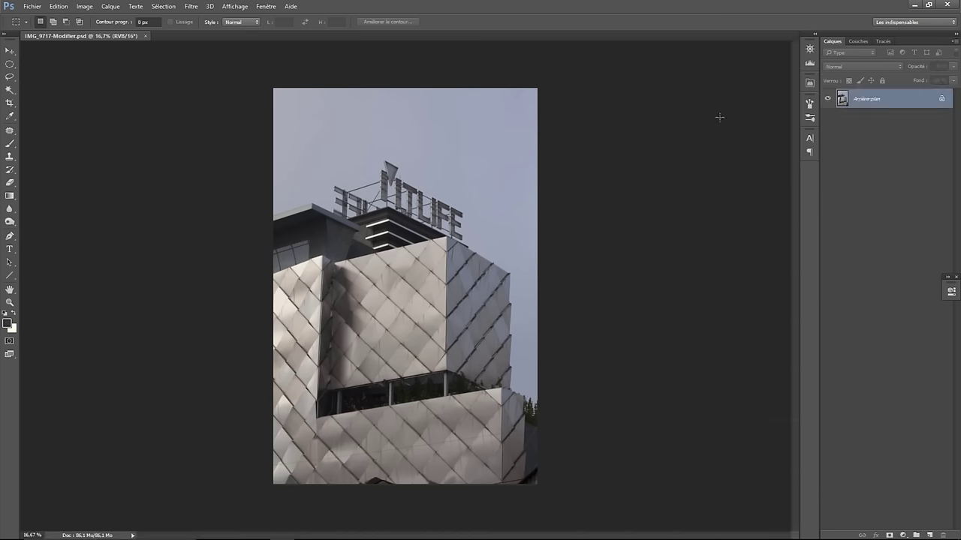
pyautogui.click(947, 5)
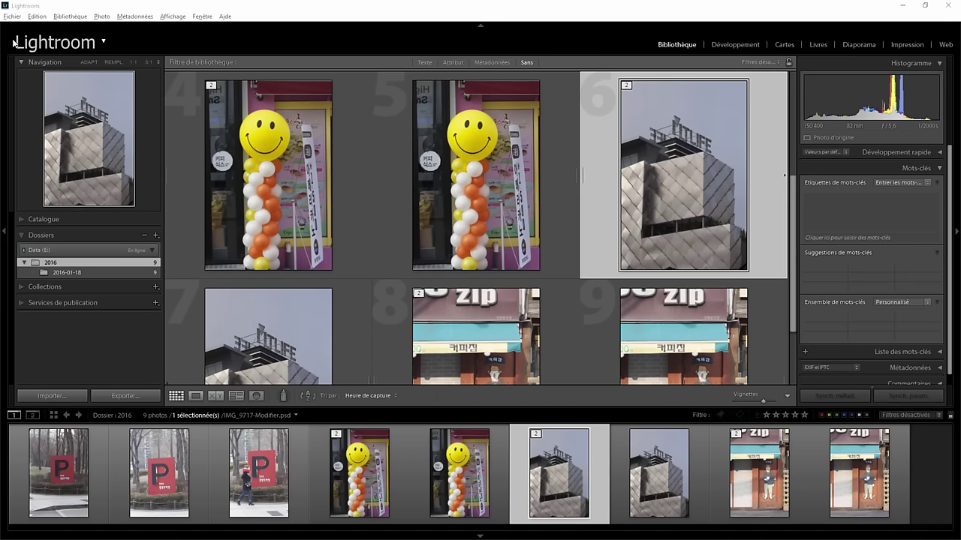
# Use Réinitialiser tous les messages d'avertissement in Préférences, then close them
pyautogui.click(35, 17)
pyautogui.moveTo(66, 148)
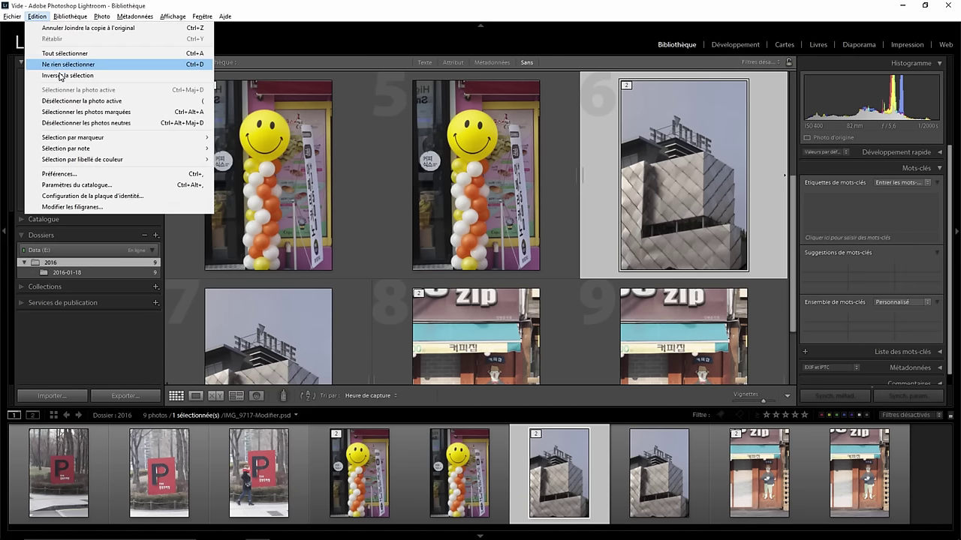
pyautogui.click(87, 173)
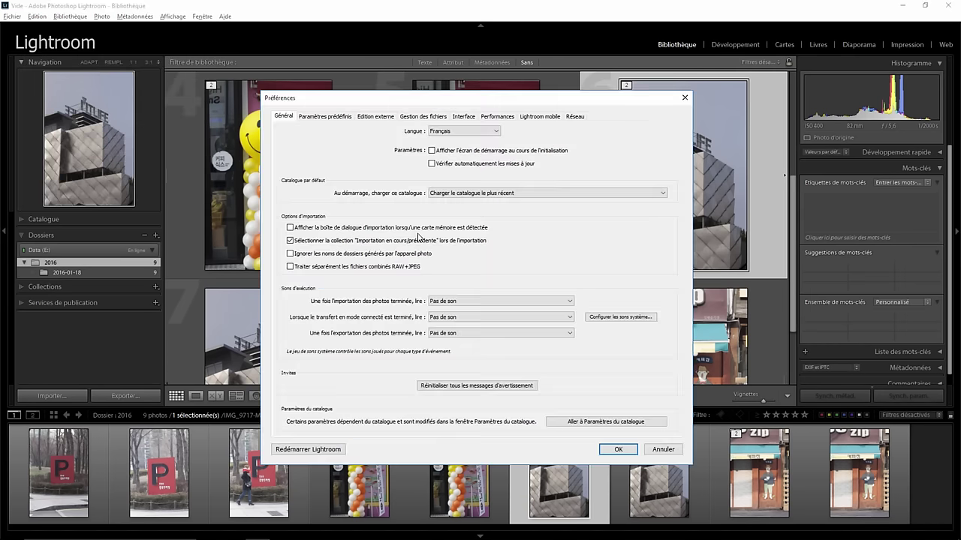
pyautogui.click(476, 391)
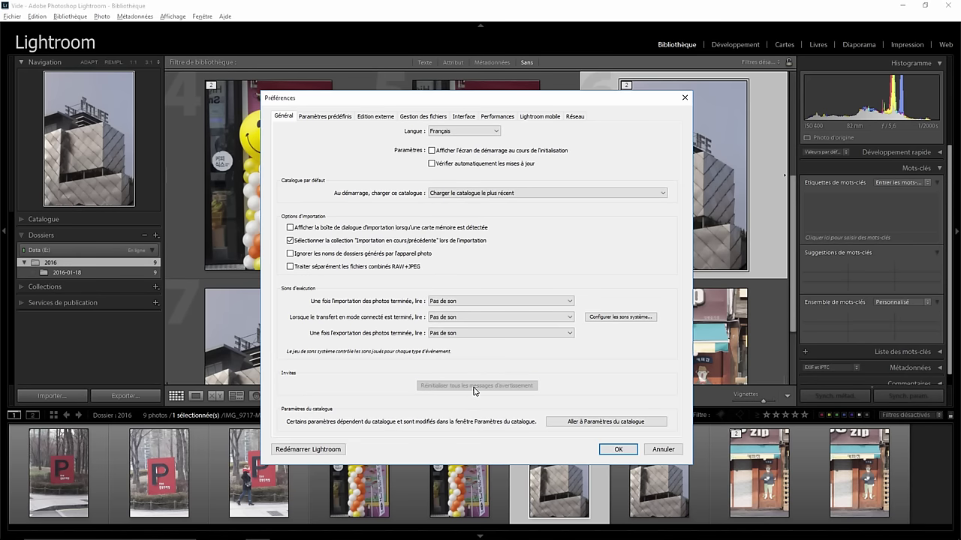
pyautogui.click(615, 449)
pyautogui.scroll(-2, 601, 227)
pyautogui.scroll(3, 600, 228)
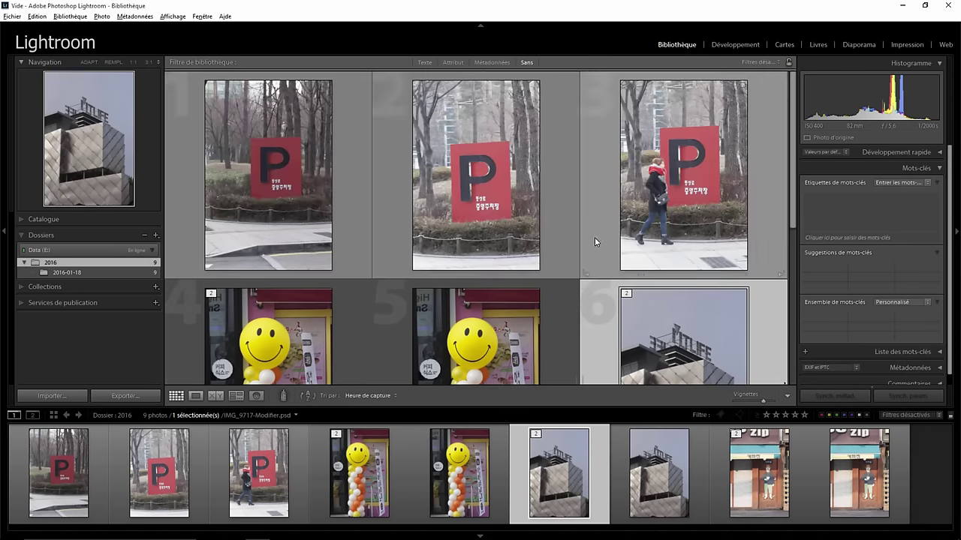
pyautogui.click(492, 182)
pyautogui.rightClick(489, 184)
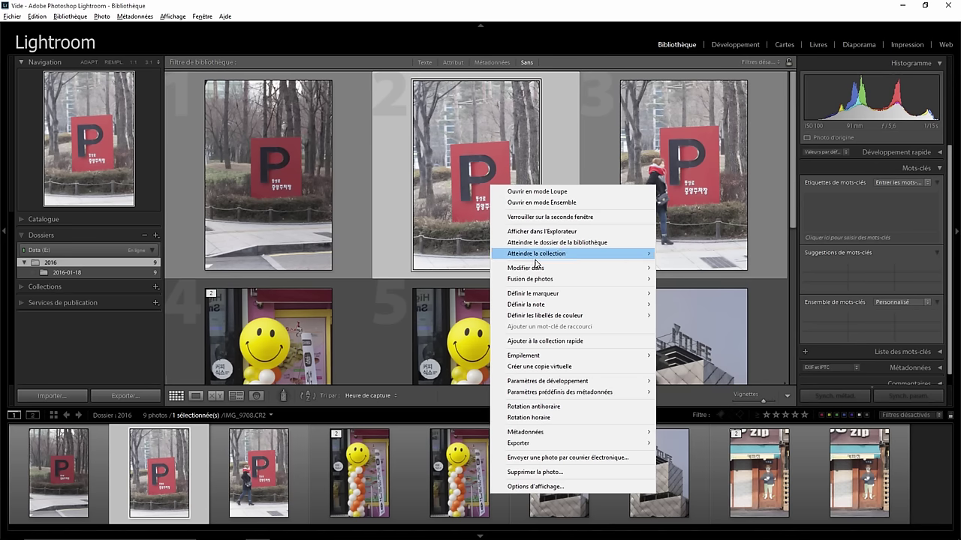
pyautogui.moveTo(541, 268)
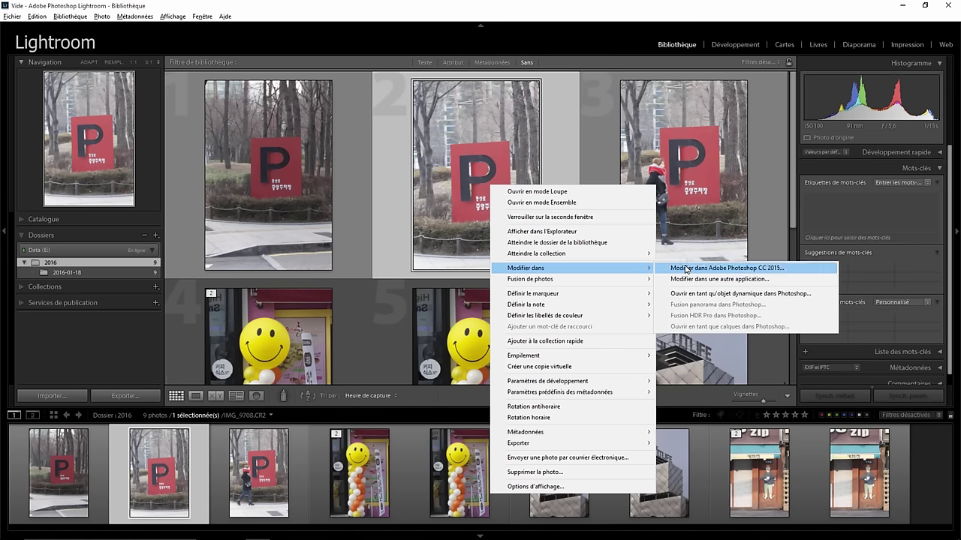
pyautogui.click(698, 268)
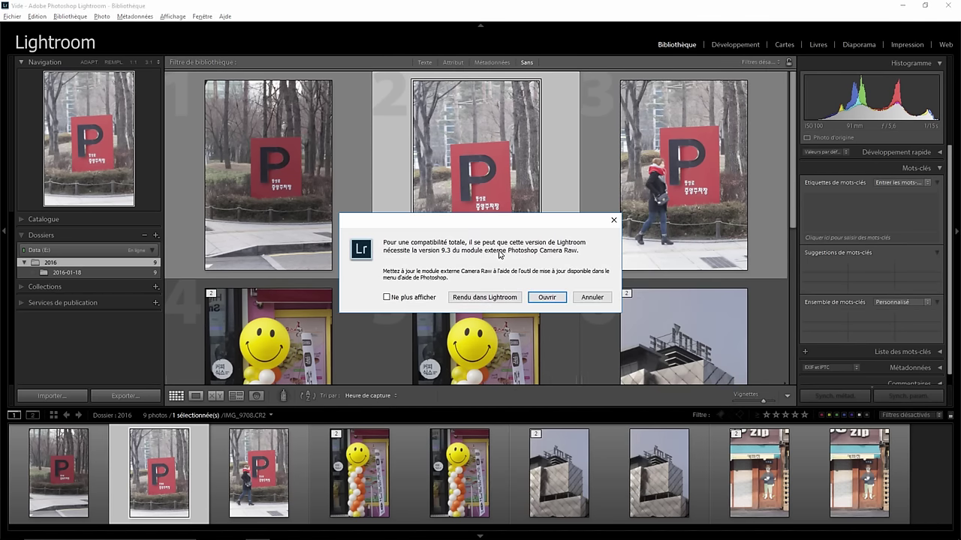
pyautogui.click(589, 297)
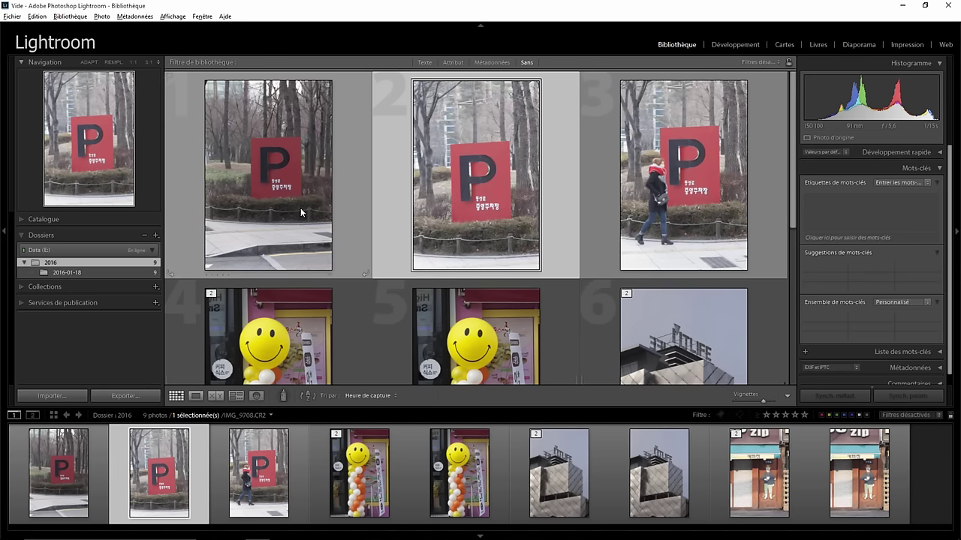
pyautogui.moveTo(220, 204)
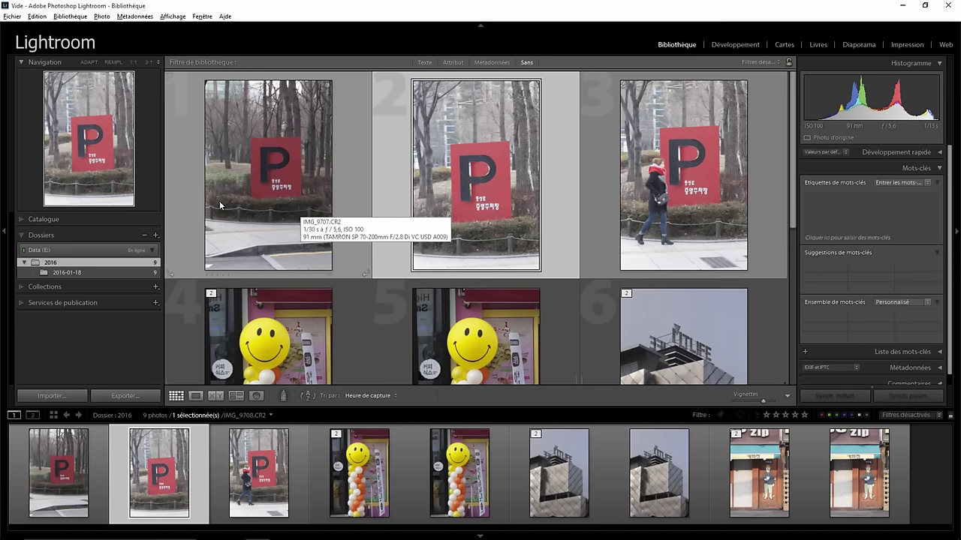
pyautogui.click(39, 17)
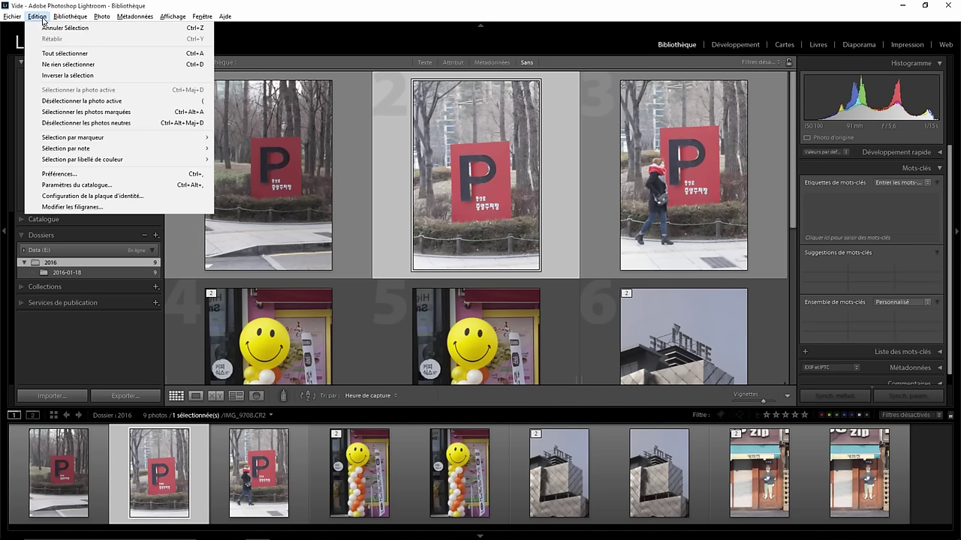
pyautogui.click(60, 173)
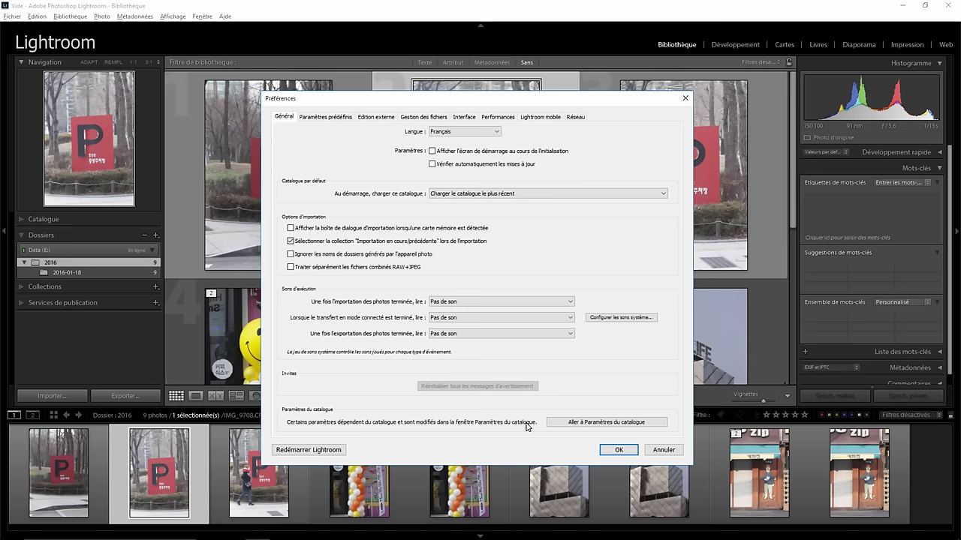
pyautogui.click(317, 118)
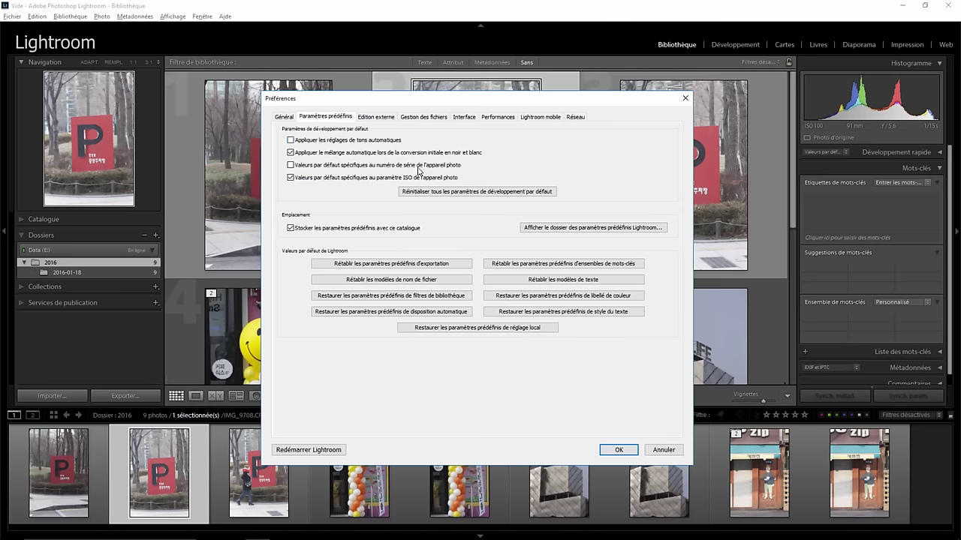
pyautogui.click(664, 450)
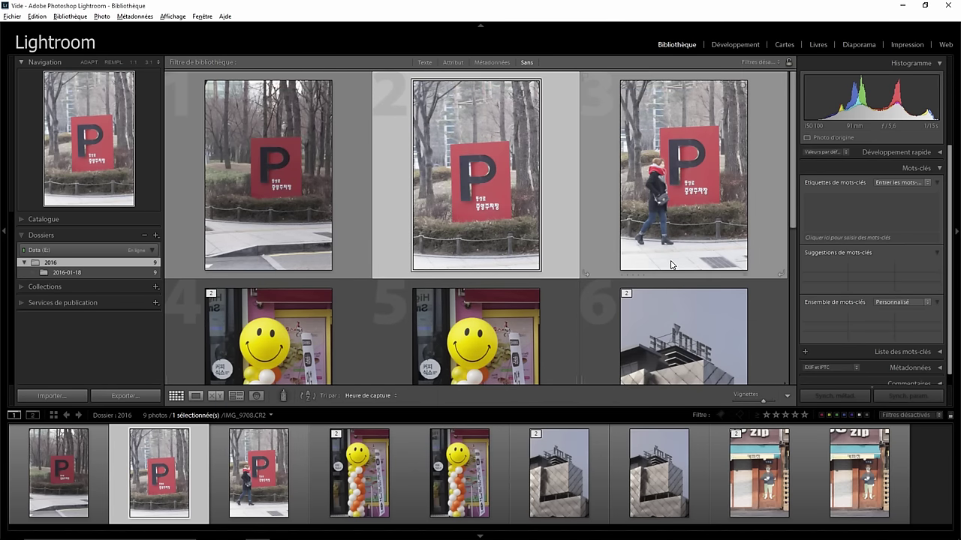
pyautogui.click(728, 298)
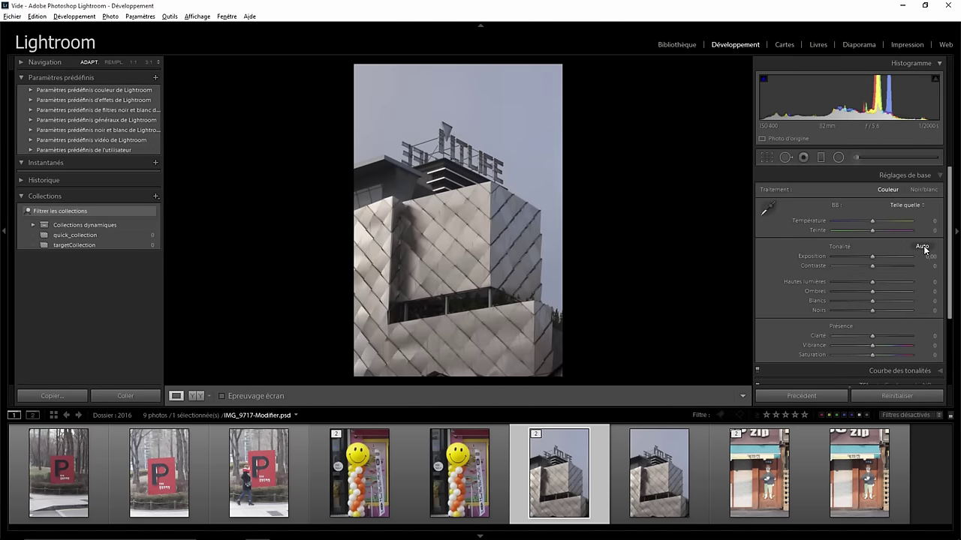
# Apply Auto tone to the building copy, giving Exposure +0.90, Contrast −14, Whites +22, Blacks −9
pyautogui.click(923, 245)
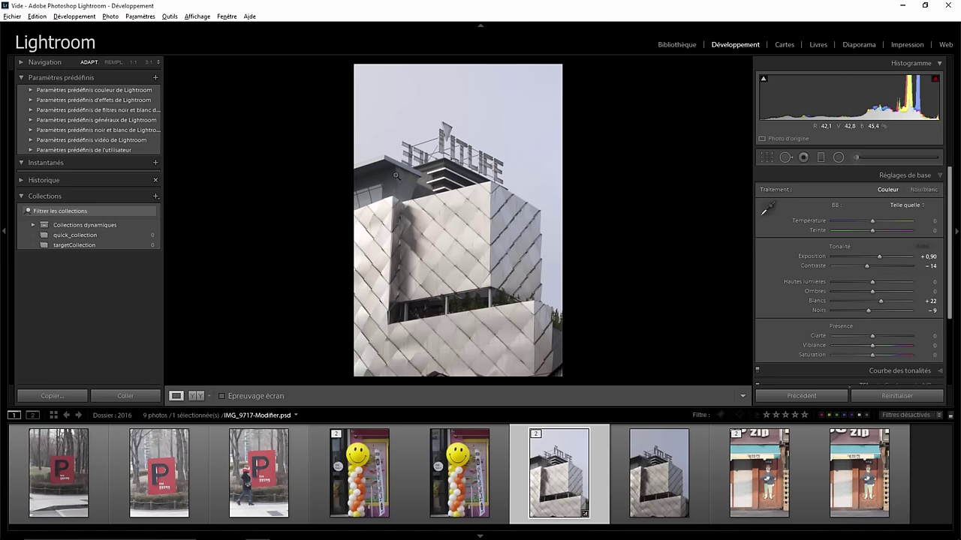
# Confirm the preset preferences, then show IMG_9720-2.CR2, the shop-front photo with the zip sign
pyautogui.click(41, 17)
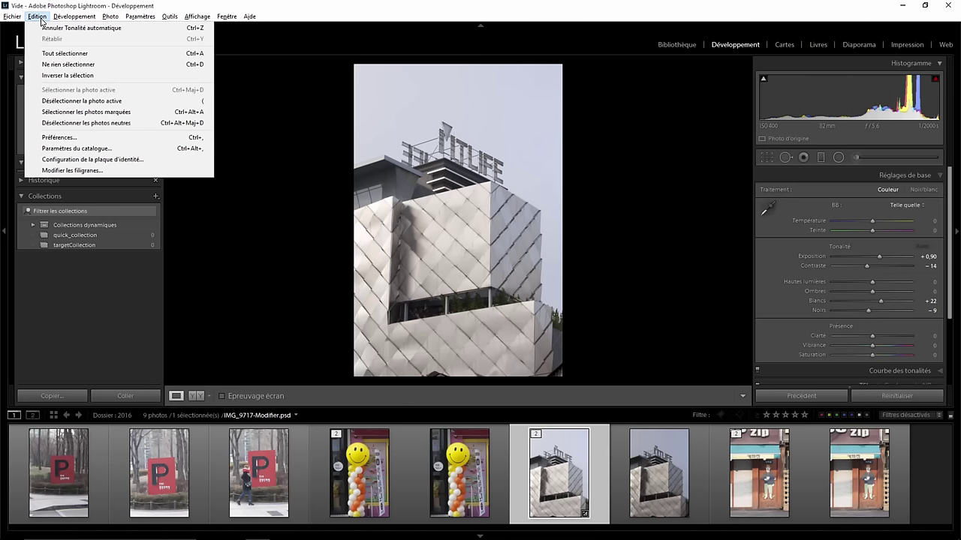
pyautogui.click(52, 139)
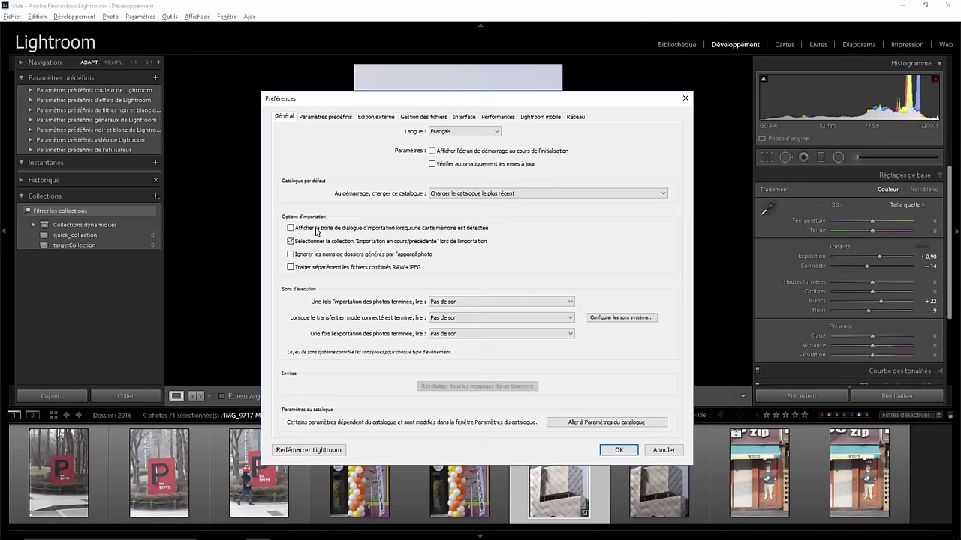
pyautogui.click(323, 118)
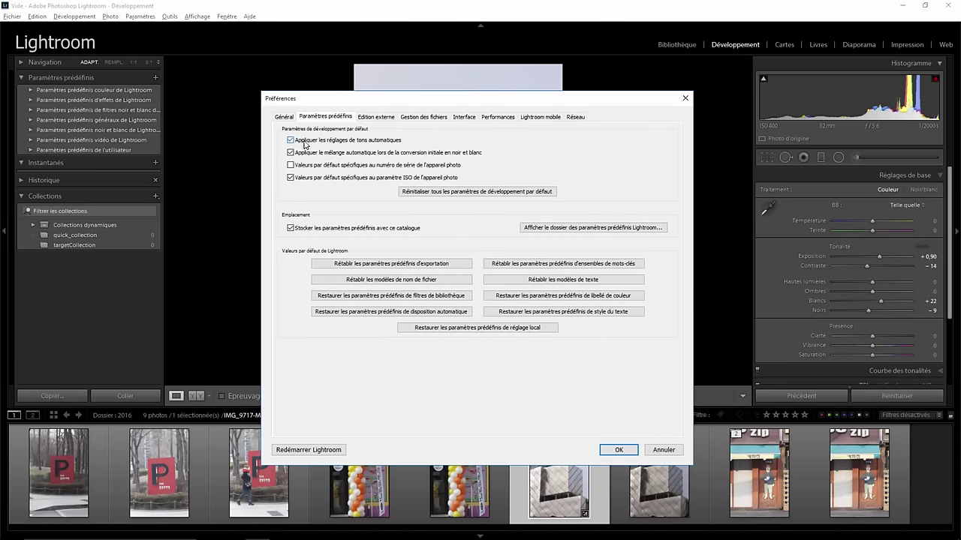
pyautogui.click(620, 450)
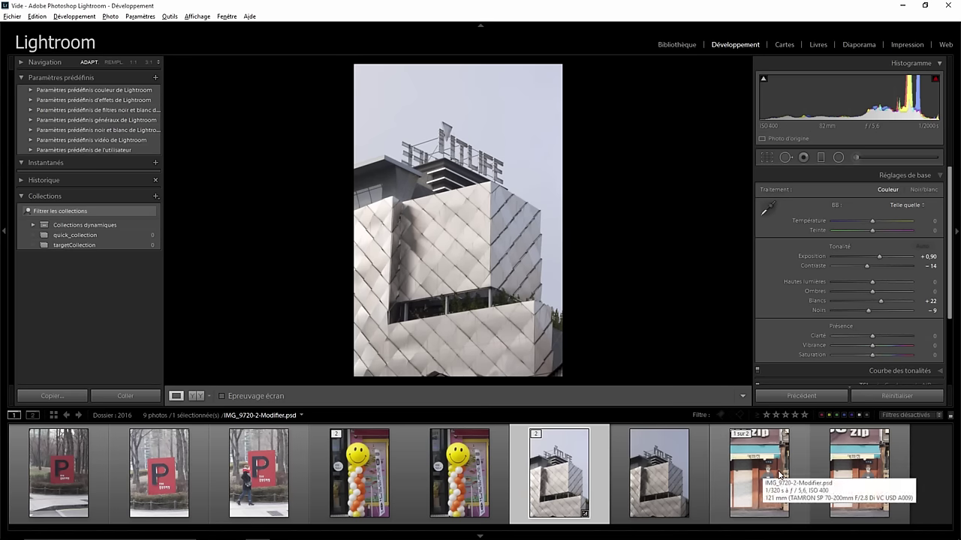
pyautogui.click(858, 463)
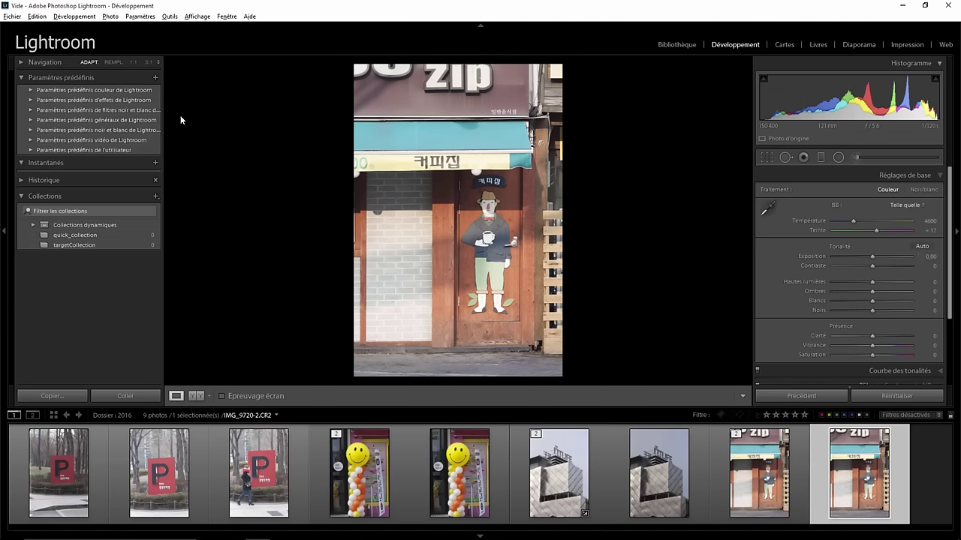
pyautogui.click(12, 16)
# Import only the blue door photo IMG_9752.CR2, bringing the 2016 folder to 10 photos
pyautogui.click(49, 79)
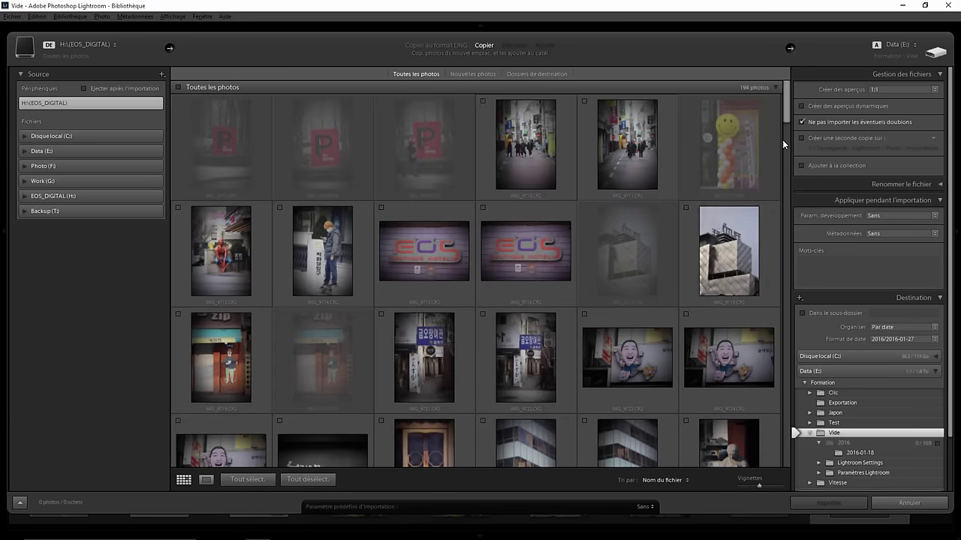
pyautogui.moveTo(786, 115); pyautogui.dragTo(786, 188)
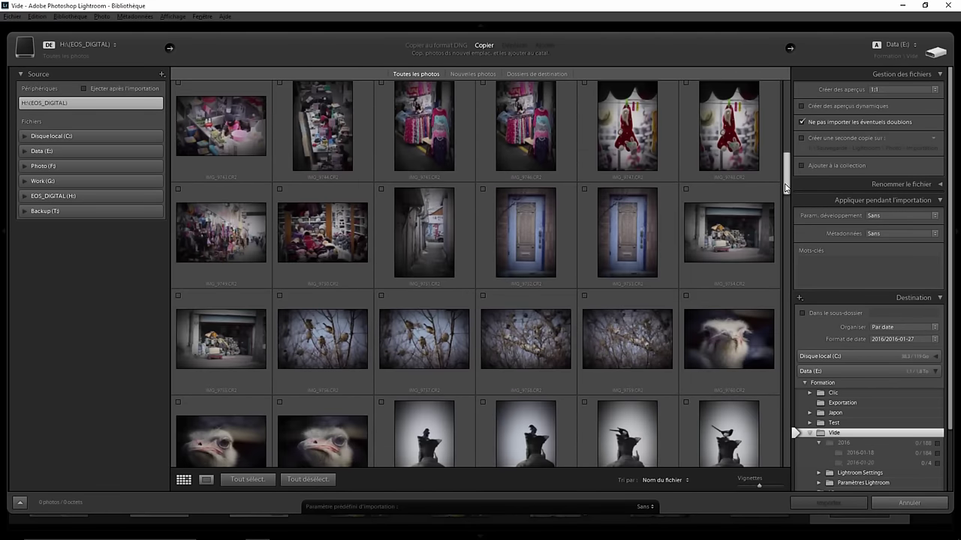
pyautogui.click(482, 188)
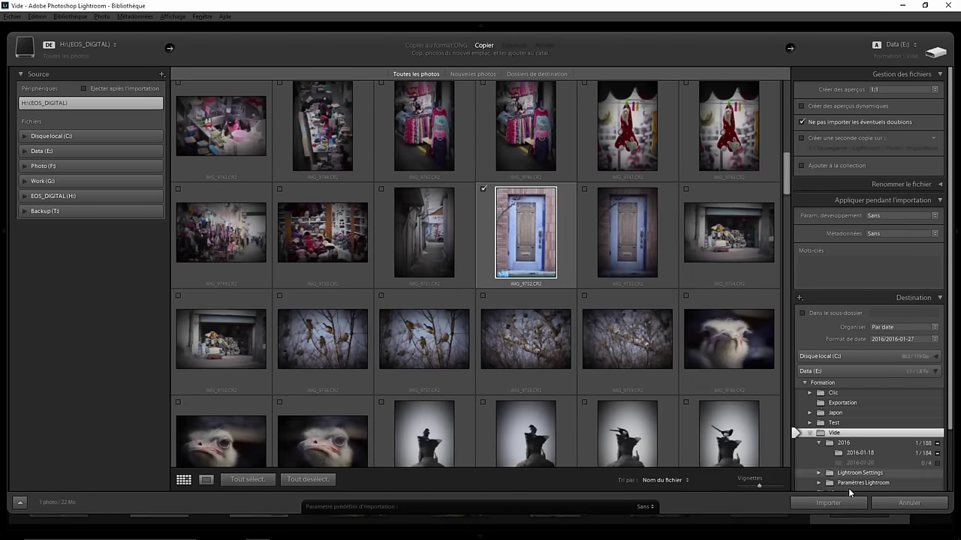
pyautogui.click(828, 503)
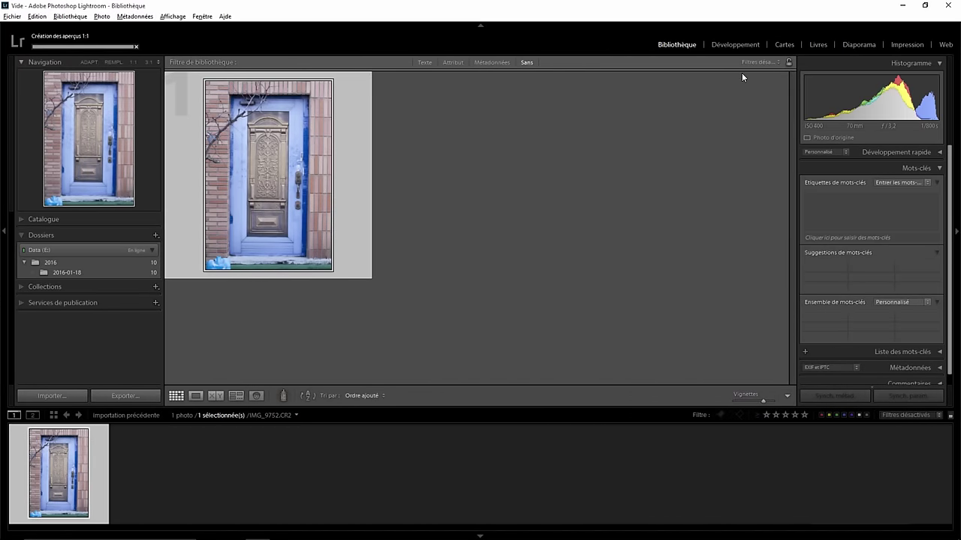
# Uncheck the automatic tone default in preset preferences and make IMG_9752 black and white
pyautogui.click(736, 43)
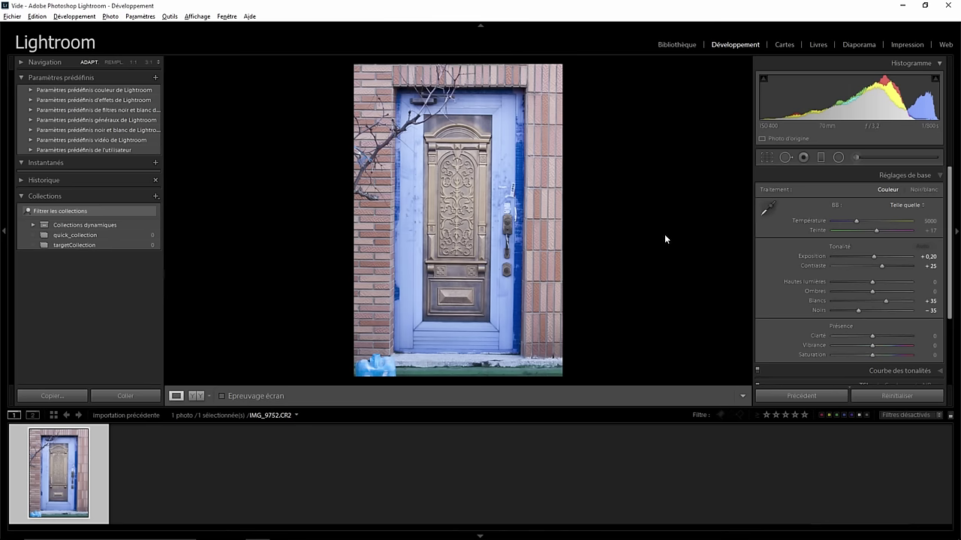
pyautogui.click(37, 16)
pyautogui.click(53, 137)
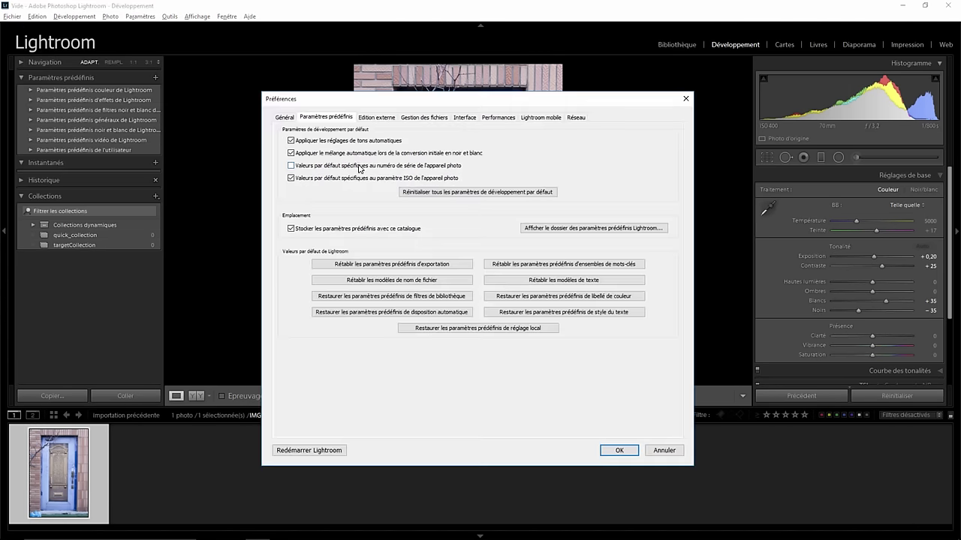
pyautogui.click(305, 142)
pyautogui.click(628, 452)
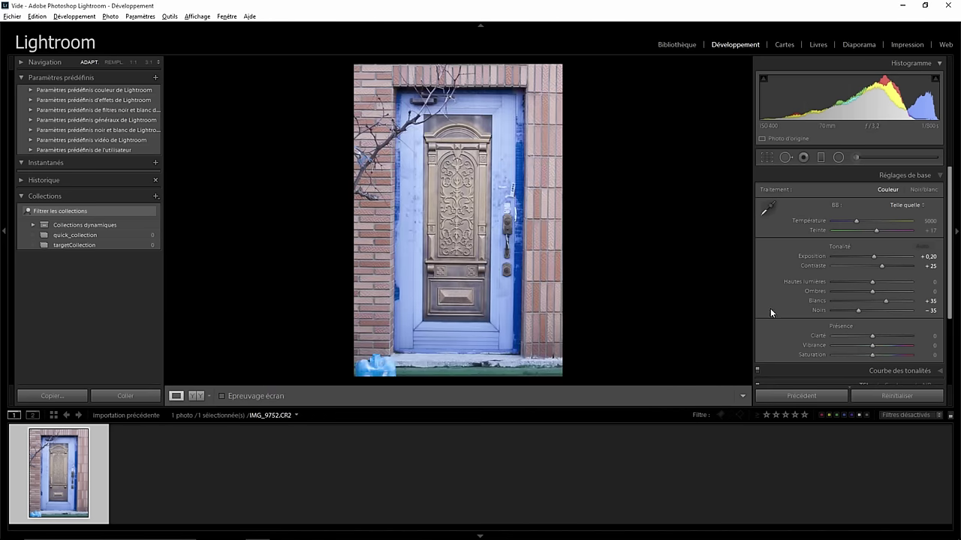
pyautogui.click(923, 190)
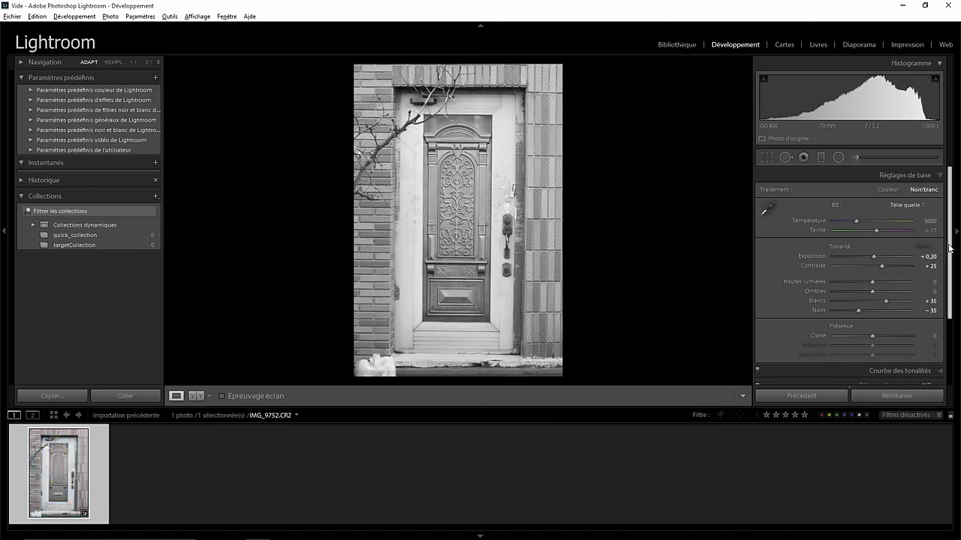
# Expand the door photo's NB mix, showing automatic values like Rouge −12, Vert −30, Pourpre +25
pyautogui.moveTo(949, 255); pyautogui.dragTo(949, 322)
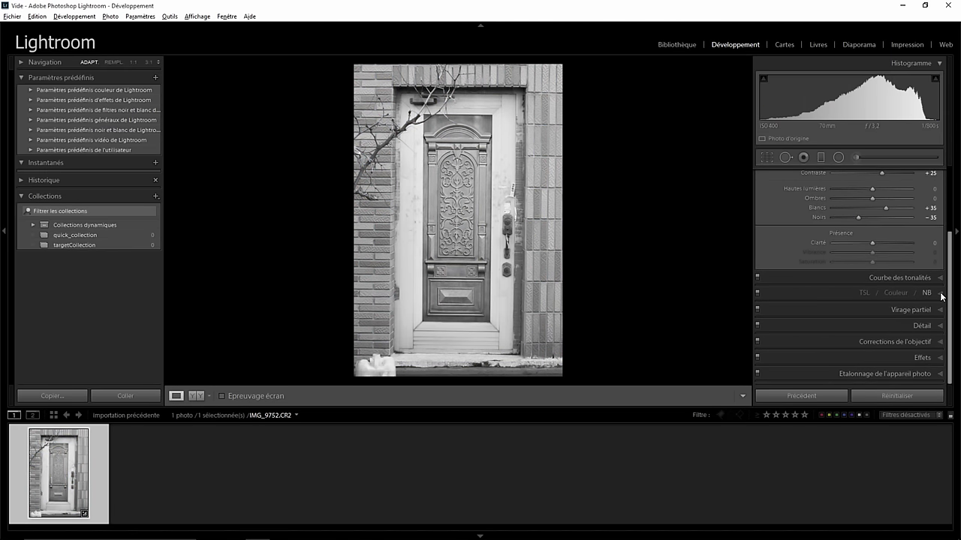
pyautogui.click(938, 293)
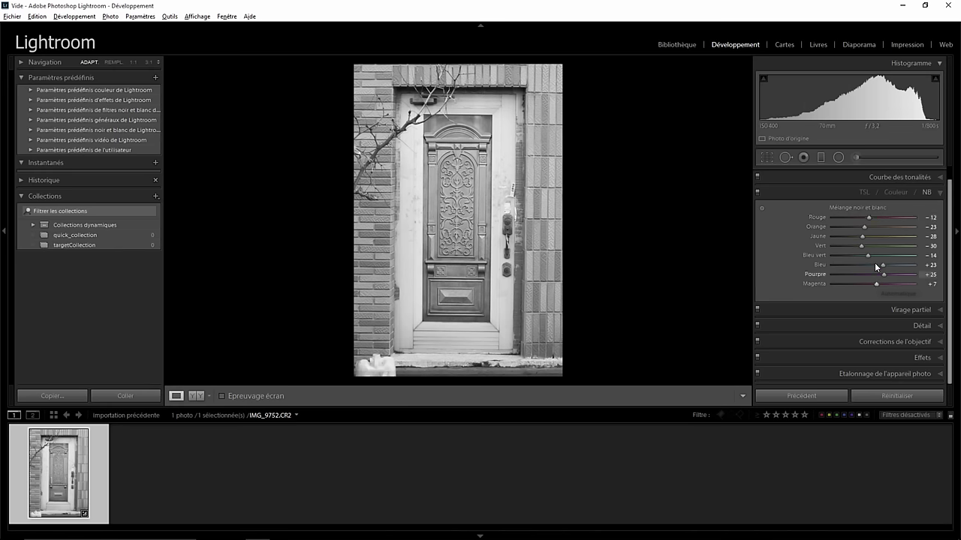
pyautogui.click(37, 16)
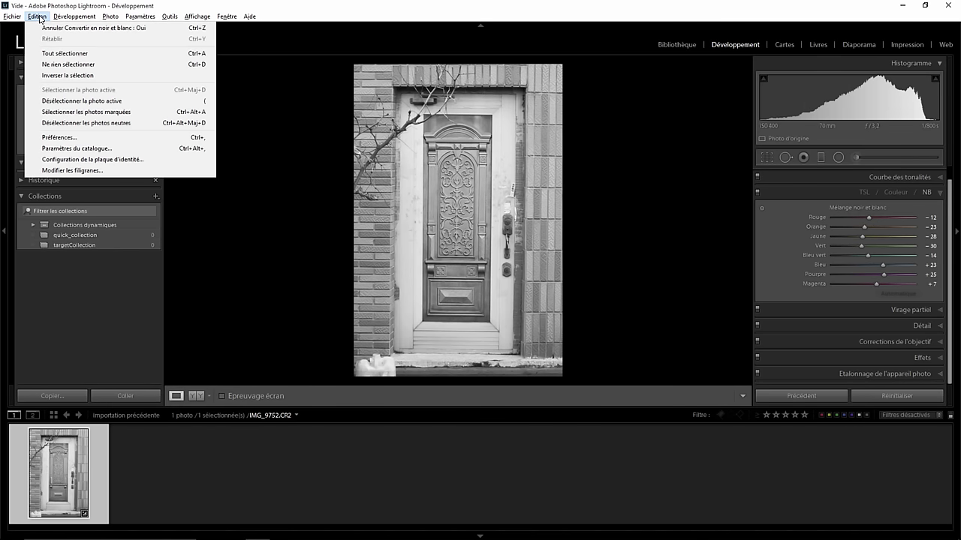
pyautogui.click(85, 138)
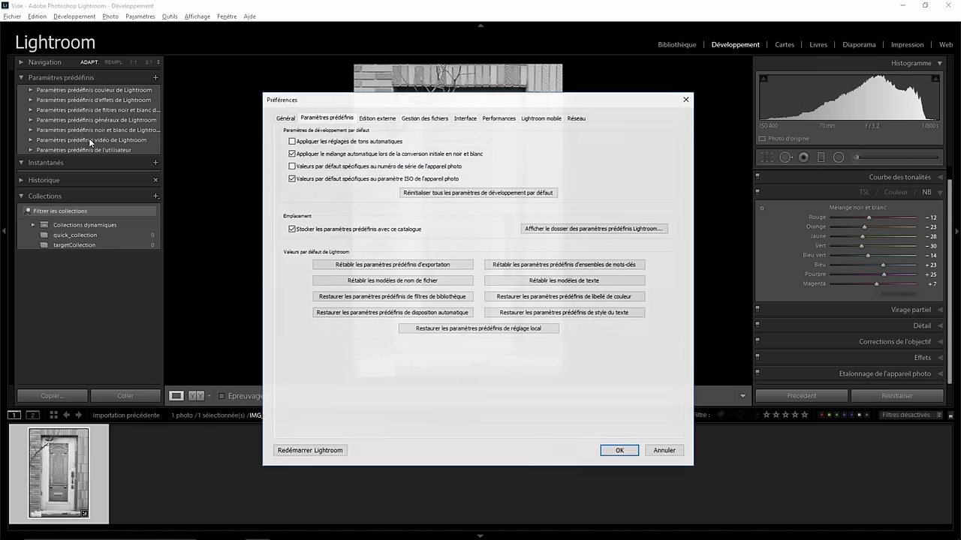
pyautogui.click(618, 450)
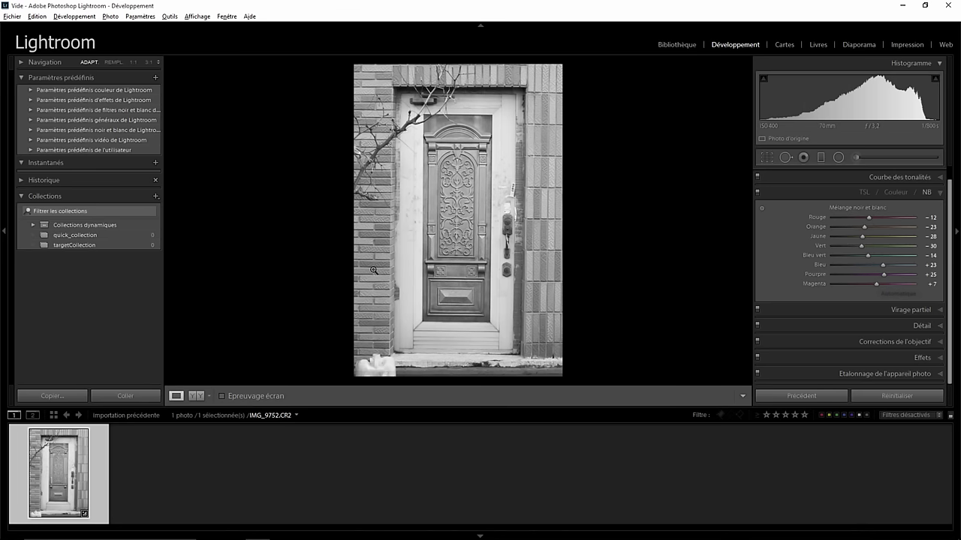
# Open the smiley balloon photo from the Library's 2016 folder
pyautogui.click(680, 45)
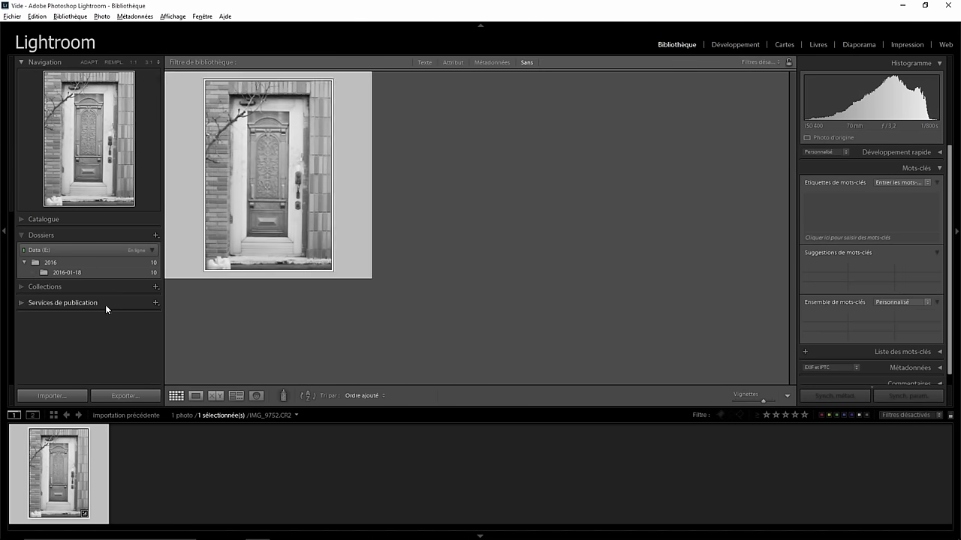
pyautogui.click(55, 273)
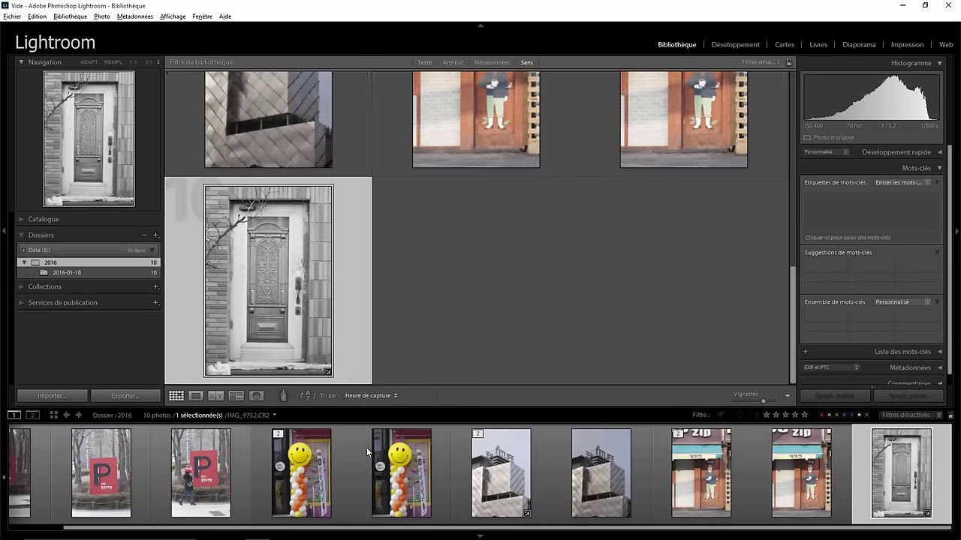
pyautogui.doubleClick(323, 482)
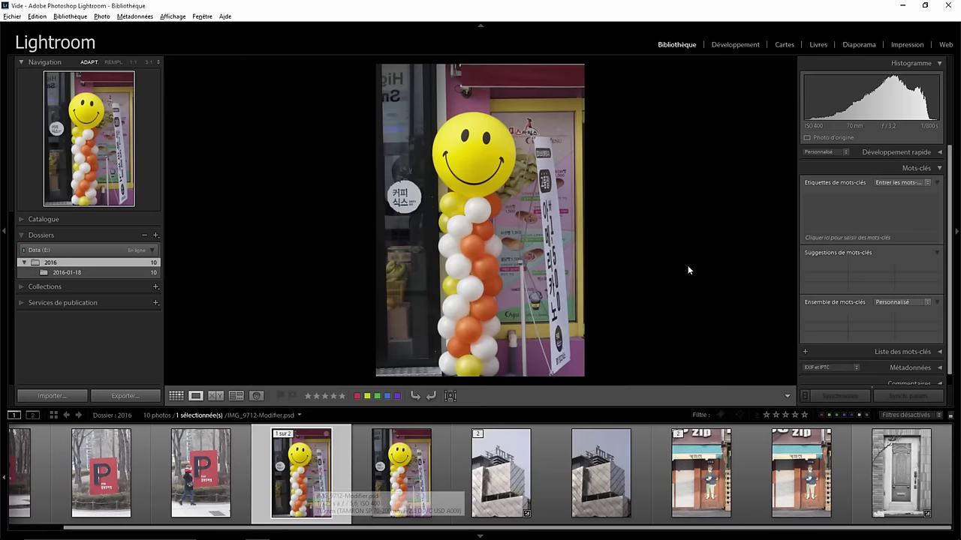
# Convert the balloon copy IMG_9712-Modifier.psd to Noir/blanc, with every NB mix value at 0
pyautogui.click(734, 46)
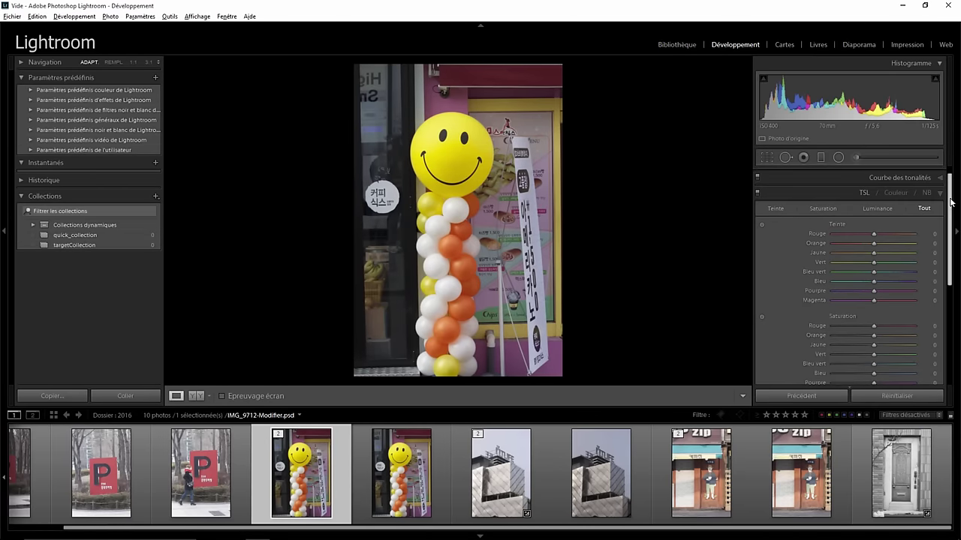
pyautogui.moveTo(950, 201); pyautogui.dragTo(952, 154)
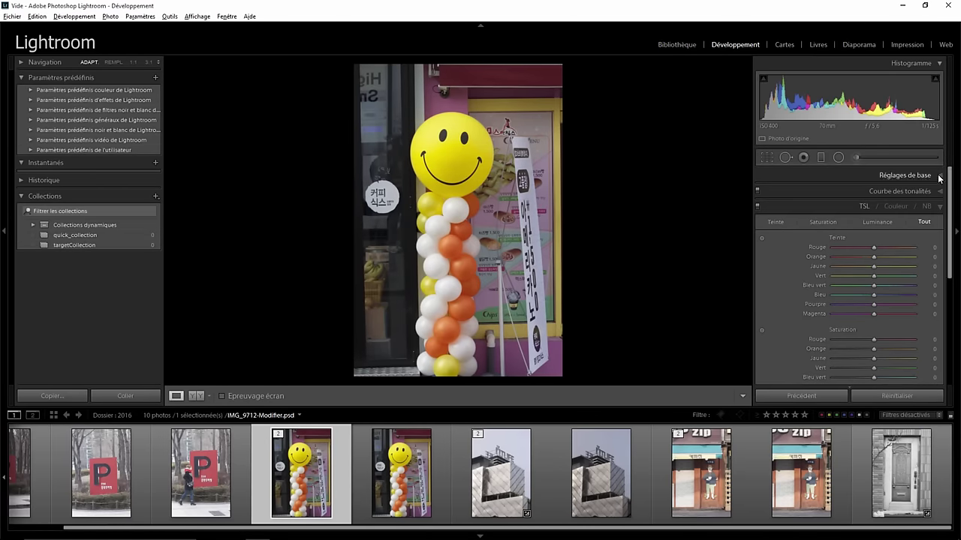
pyautogui.click(923, 176)
pyautogui.click(926, 192)
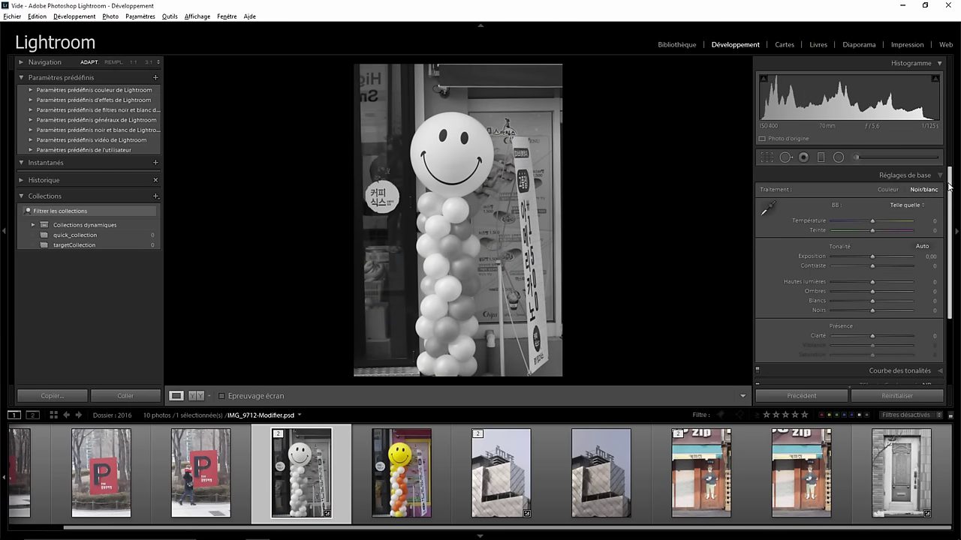
pyautogui.moveTo(950, 191); pyautogui.dragTo(951, 255)
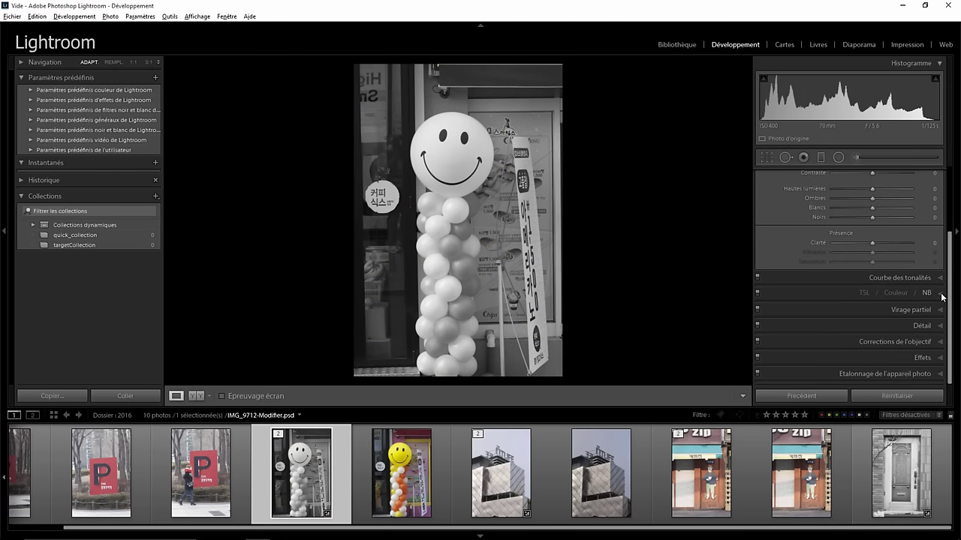
pyautogui.click(906, 293)
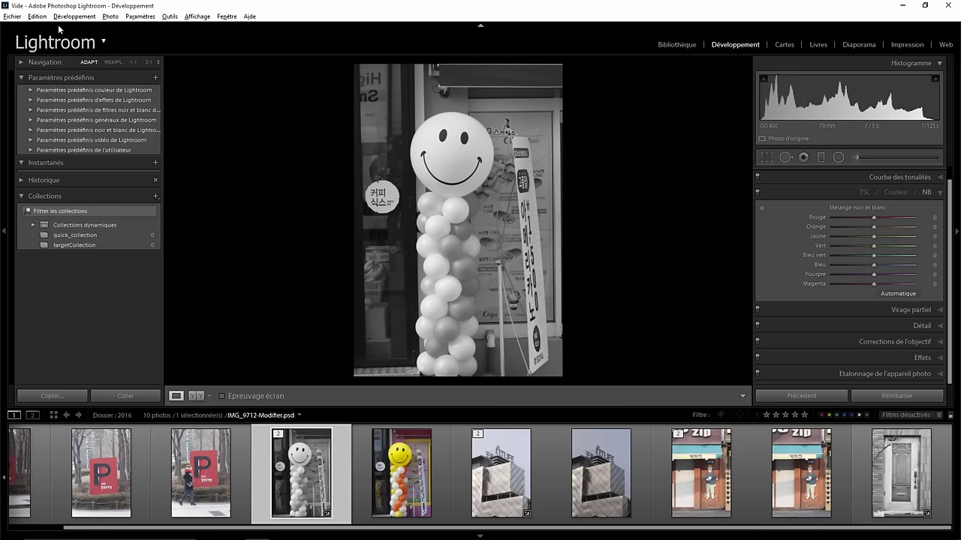
# Reveal the Lightroom presets folder (Vide under Data (E:)\Formation) from the Paramètres prédéfinis preferences
pyautogui.click(36, 16)
pyautogui.click(60, 128)
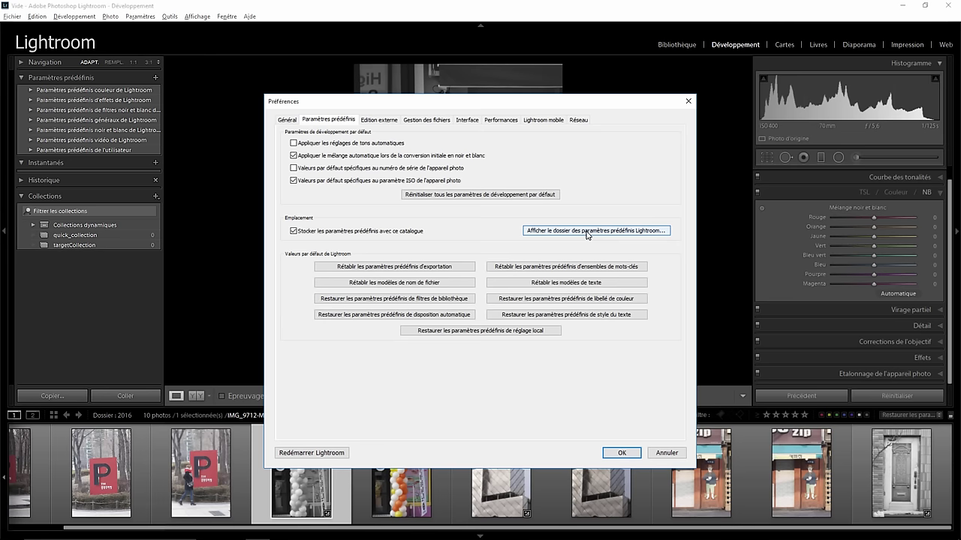
pyautogui.click(575, 237)
pyautogui.click(570, 237)
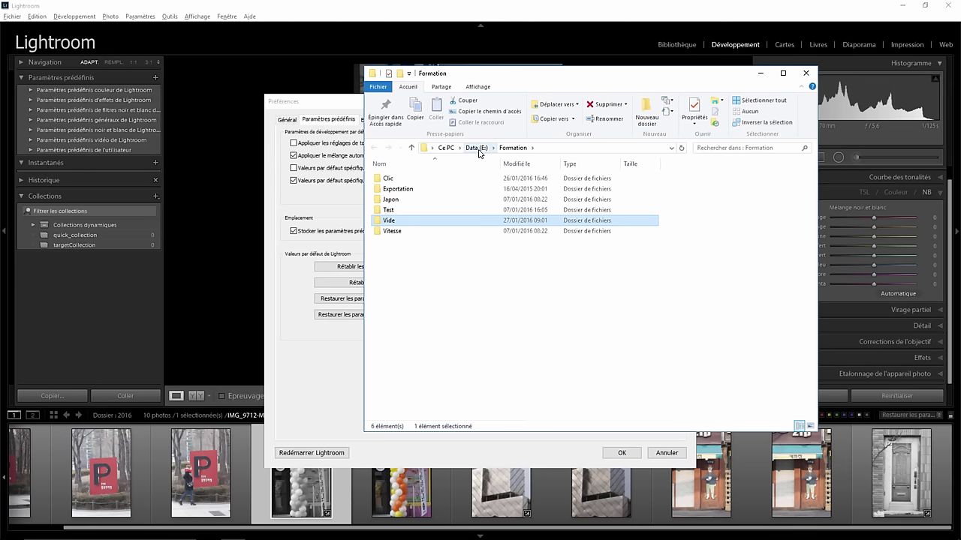
# Browse Vide > Paramètres Lightroom and its 11 preset subfolders, then close File Explorer
pyautogui.doubleClick(390, 222)
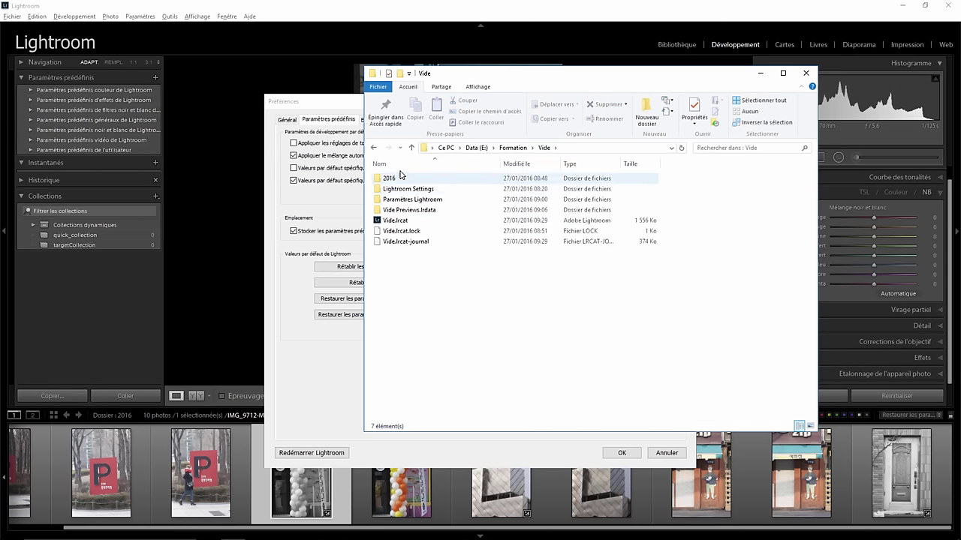
pyautogui.doubleClick(405, 201)
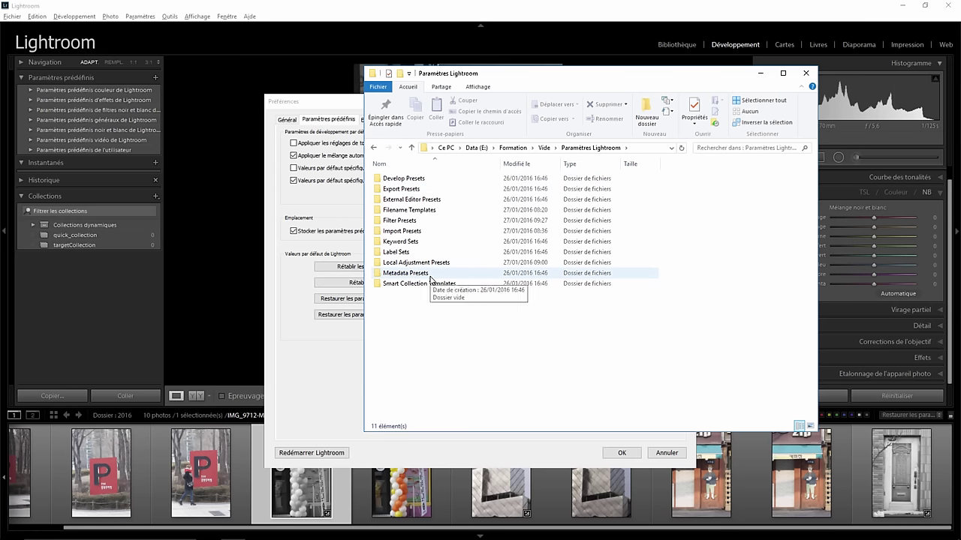
pyautogui.click(805, 73)
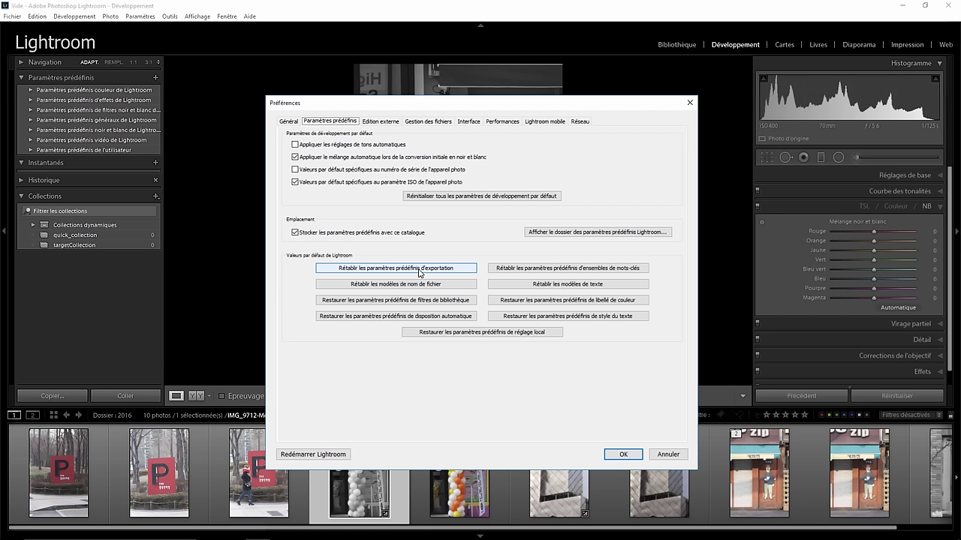
# Restore the default library filter presets, then dismiss Preferences with Annuler
pyautogui.click(425, 302)
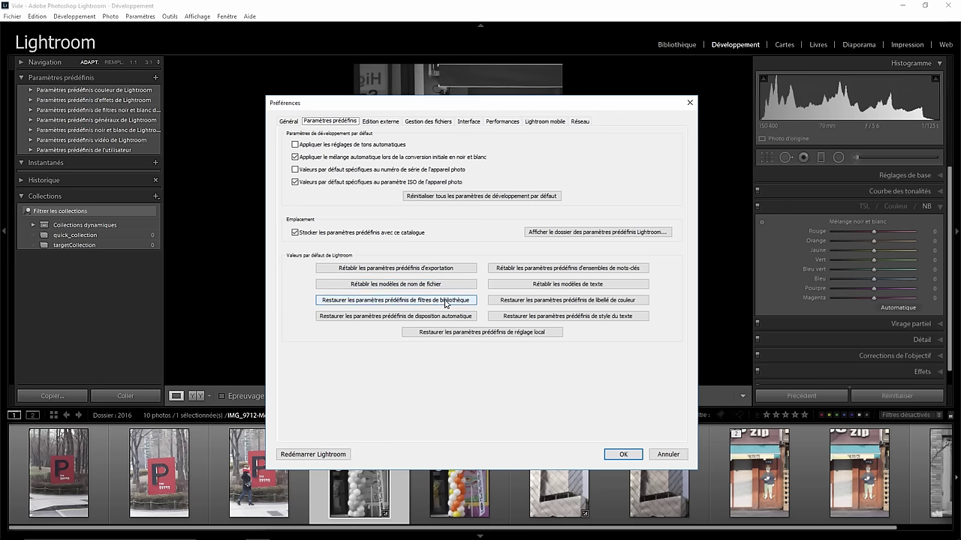
pyautogui.click(668, 454)
# Show the Library filter bar with its metadata filter columns above the grid
pyautogui.click(676, 44)
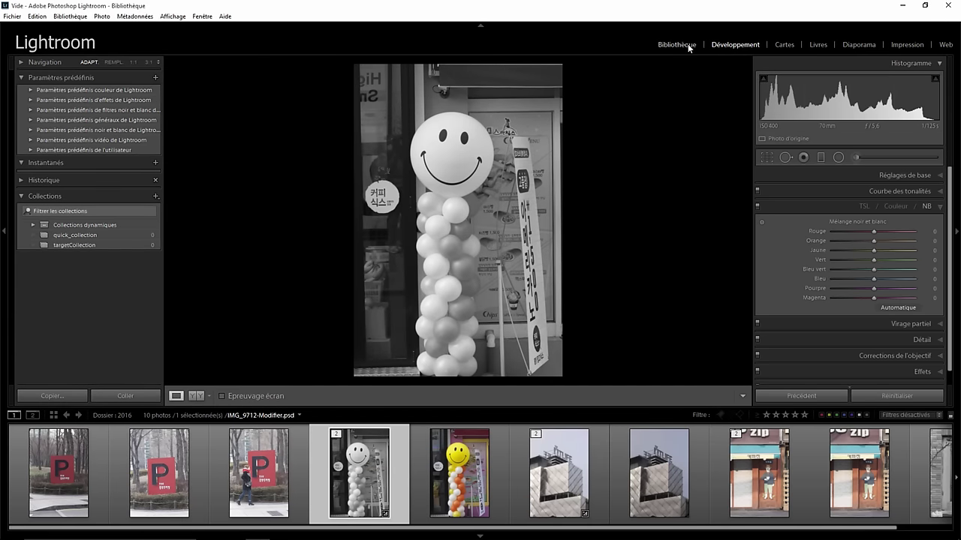
pyautogui.click(172, 15)
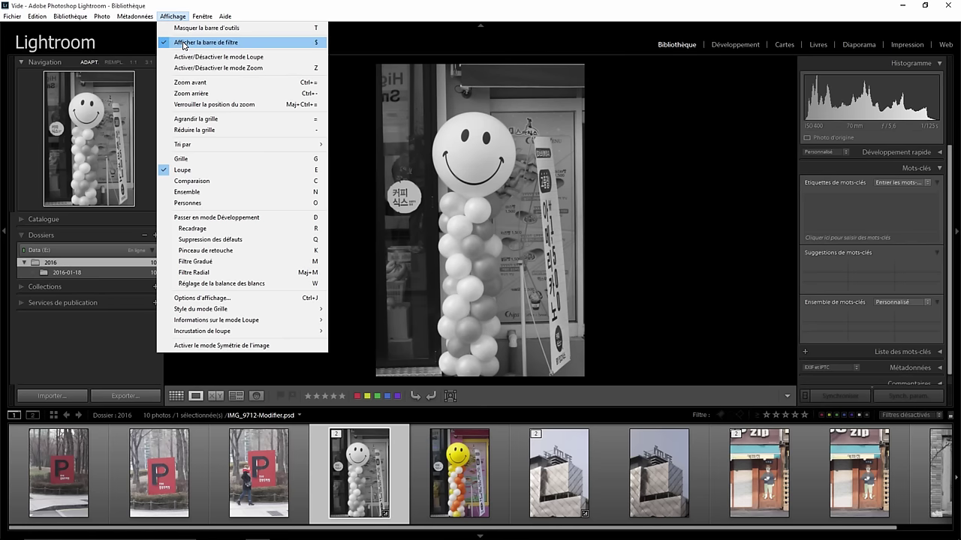
pyautogui.click(182, 41)
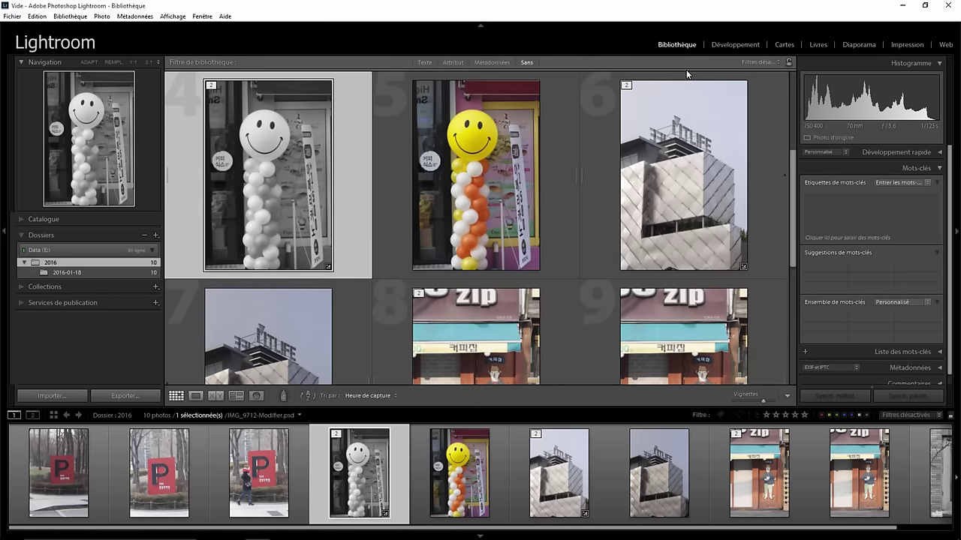
pyautogui.click(499, 64)
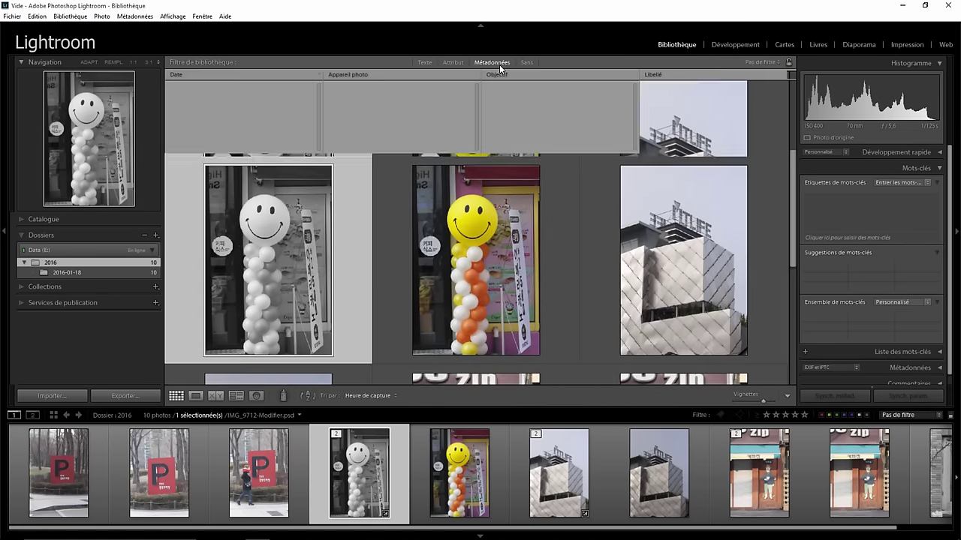
# Delete the Colonnes de localisation filter preset
pyautogui.click(761, 63)
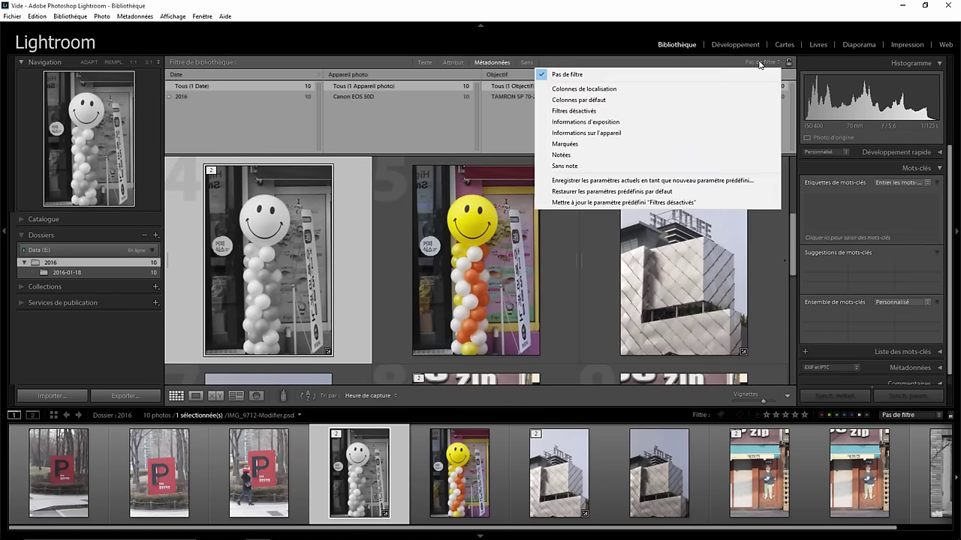
pyautogui.click(616, 90)
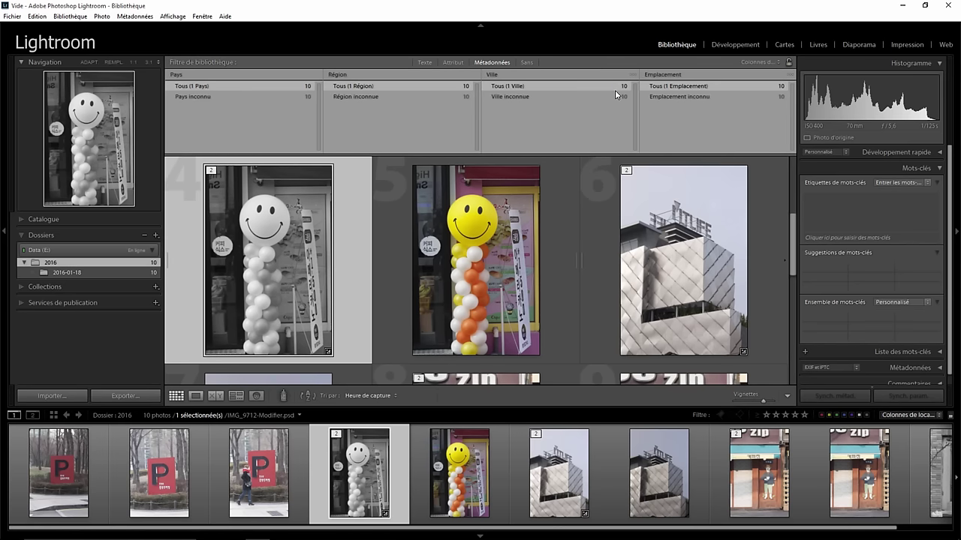
pyautogui.click(758, 62)
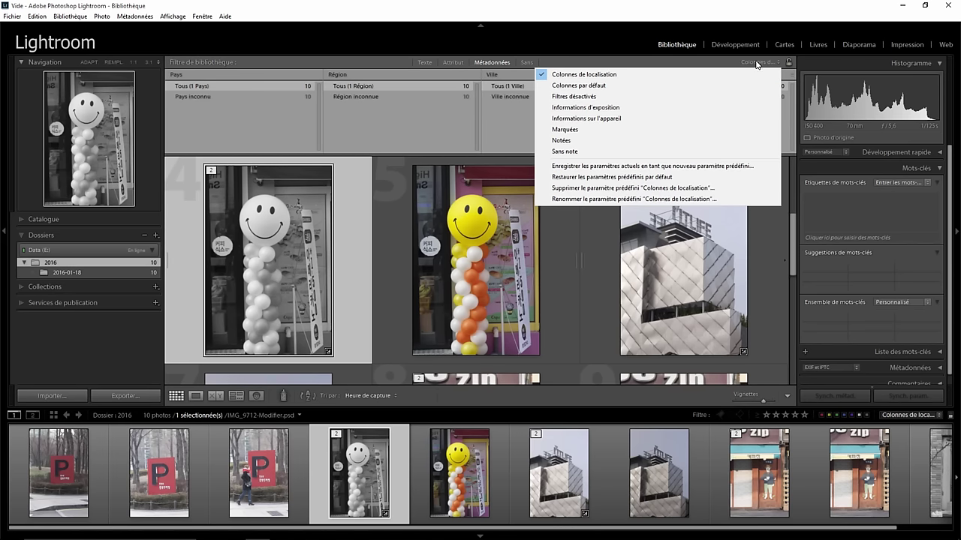
pyautogui.click(641, 189)
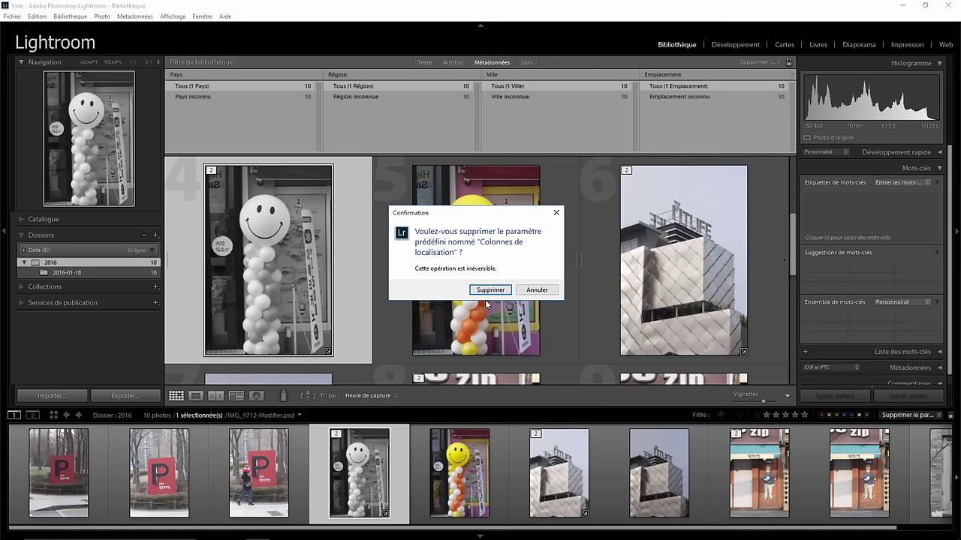
pyautogui.click(491, 290)
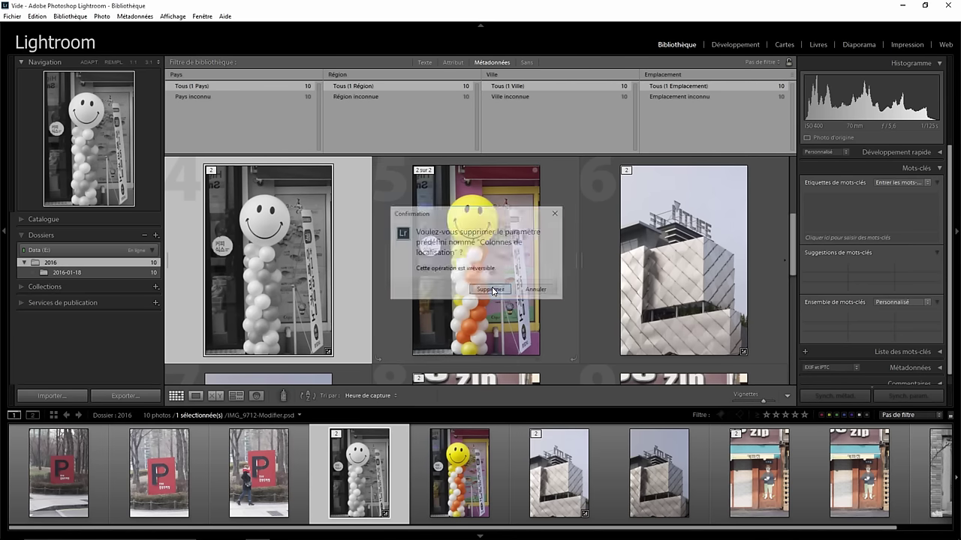
# Delete the Colonnes par défaut filter preset
pyautogui.click(758, 62)
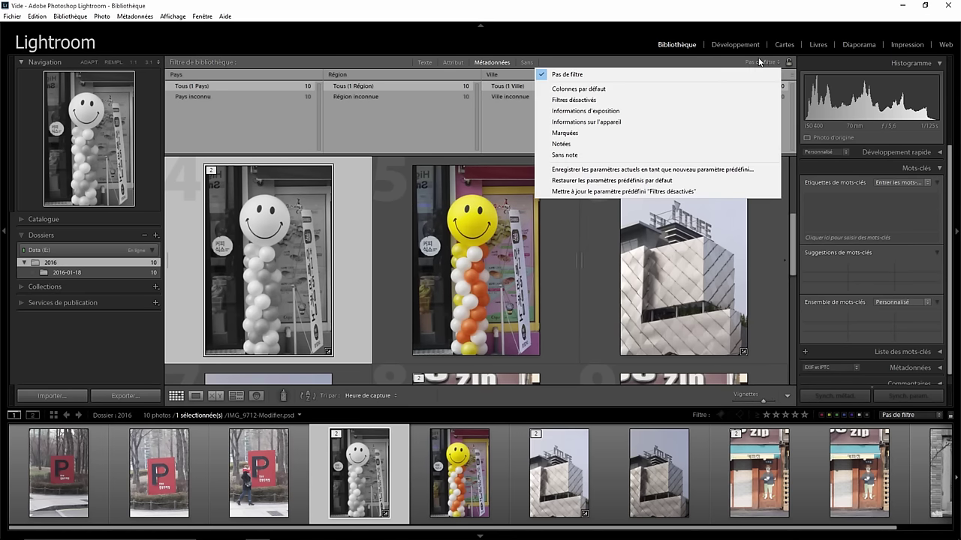
pyautogui.click(610, 89)
pyautogui.click(755, 63)
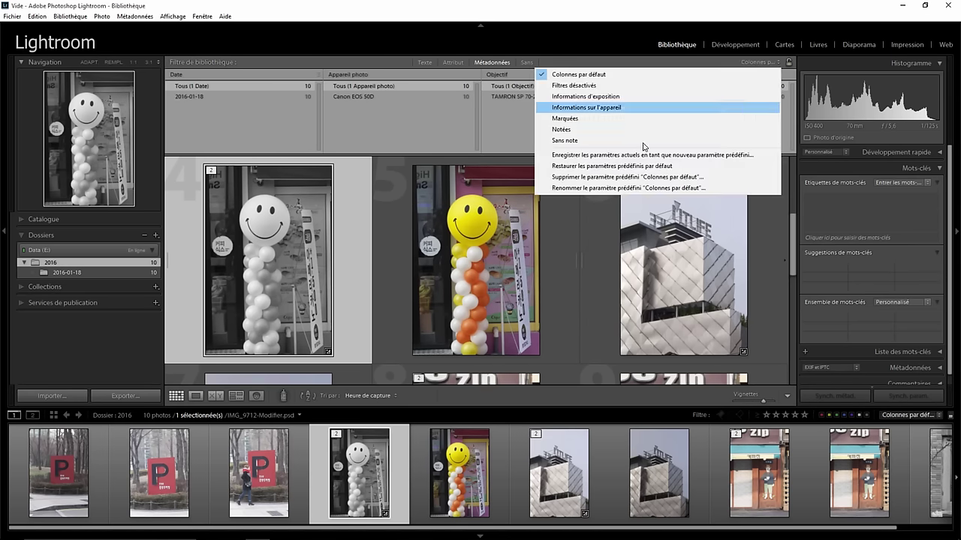
pyautogui.click(618, 183)
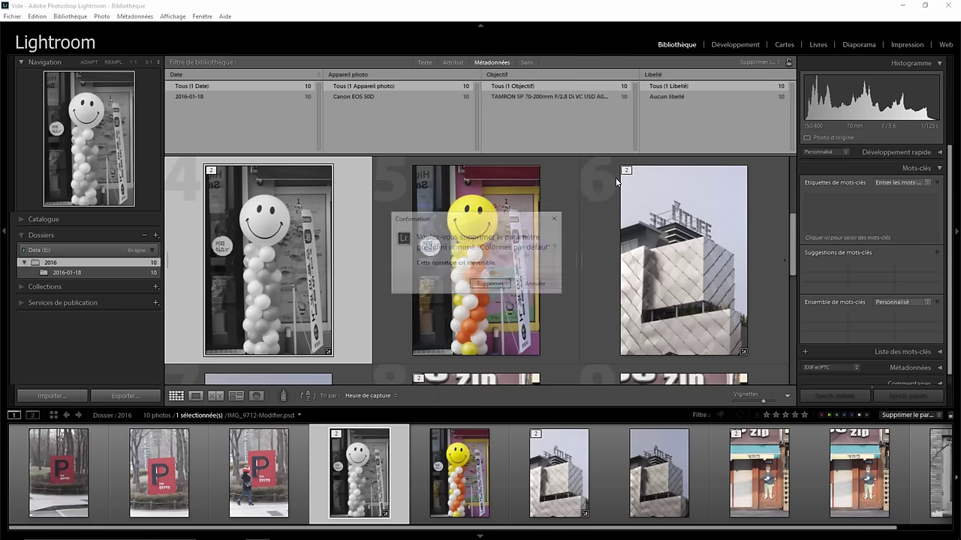
pyautogui.click(490, 284)
# Apply the Filtres désactivés filter preset
pyautogui.click(756, 63)
pyautogui.click(593, 88)
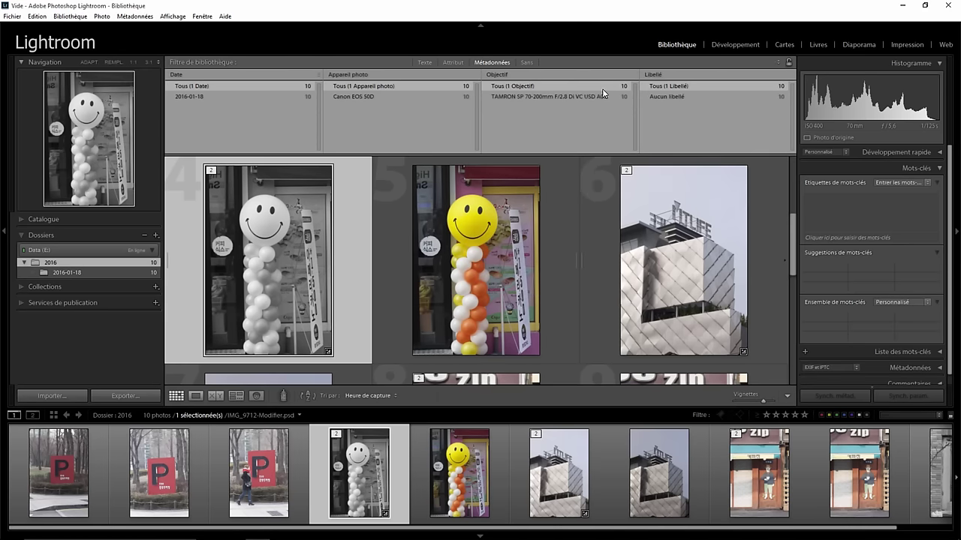
pyautogui.click(757, 63)
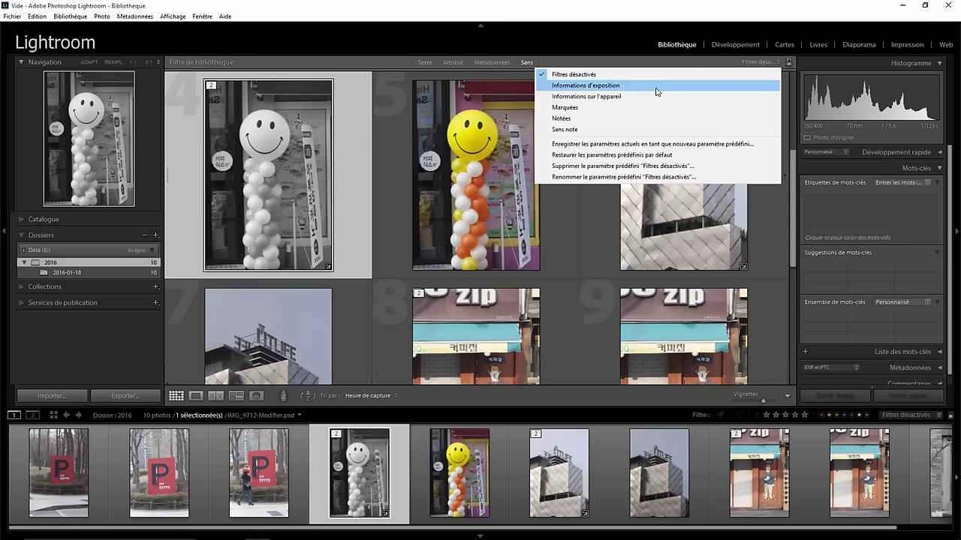
pyautogui.click(493, 60)
# Delete the Informations d'exposition filter preset
pyautogui.click(760, 62)
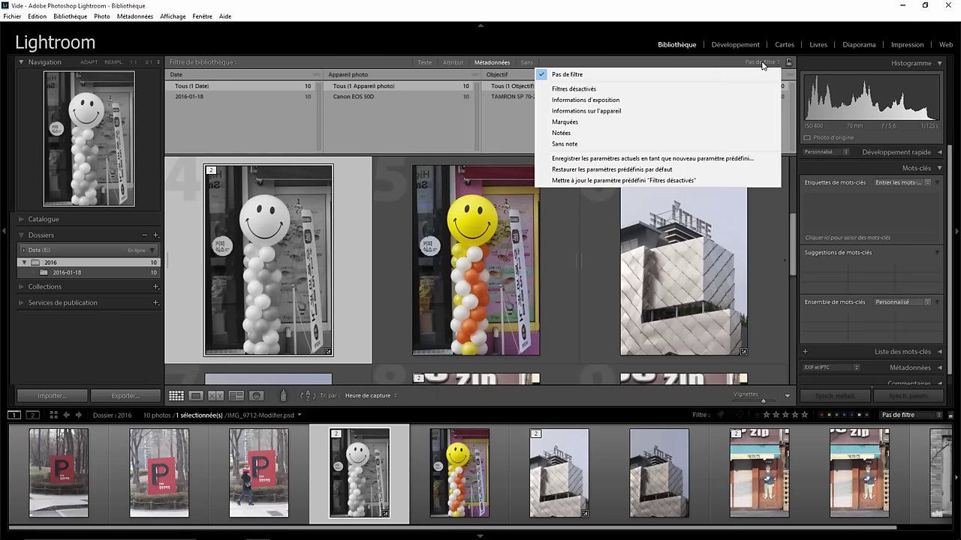
pyautogui.click(603, 98)
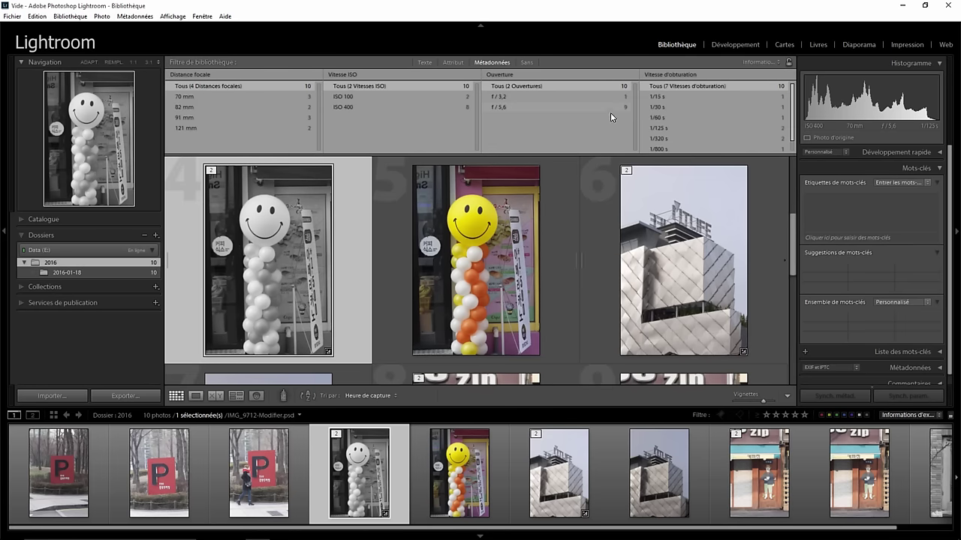
pyautogui.click(760, 63)
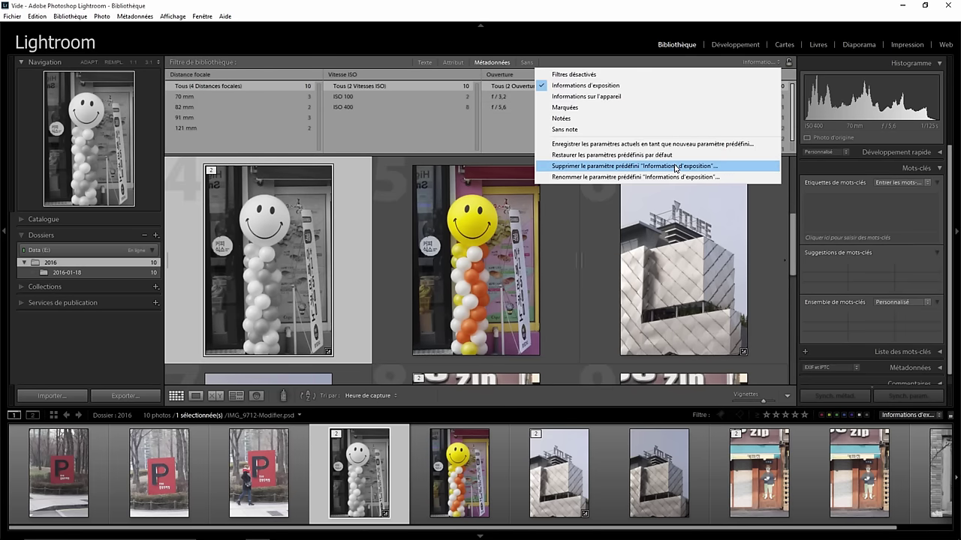
pyautogui.click(674, 166)
pyautogui.click(491, 286)
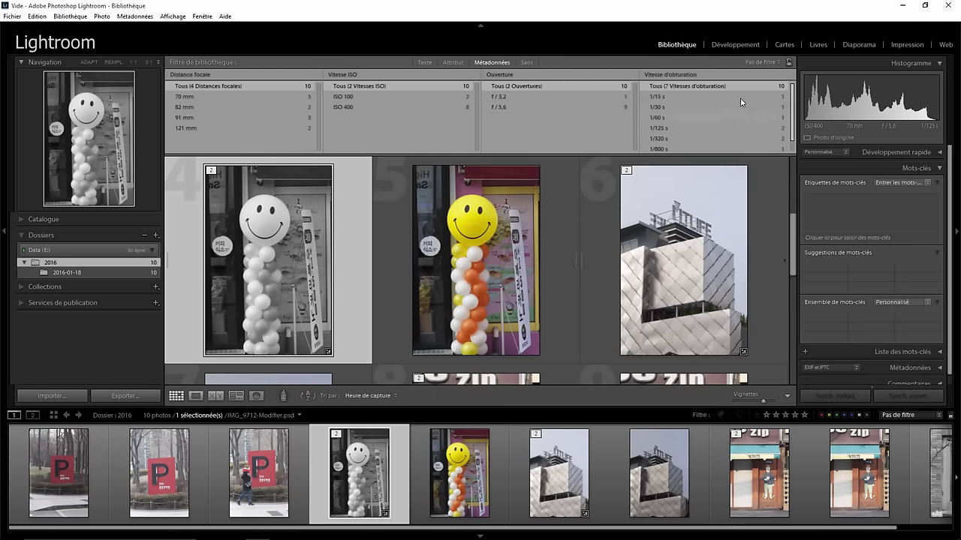
# Delete the Informations sur l'appareil filter preset
pyautogui.click(760, 63)
pyautogui.press('Escape')
pyautogui.click(758, 64)
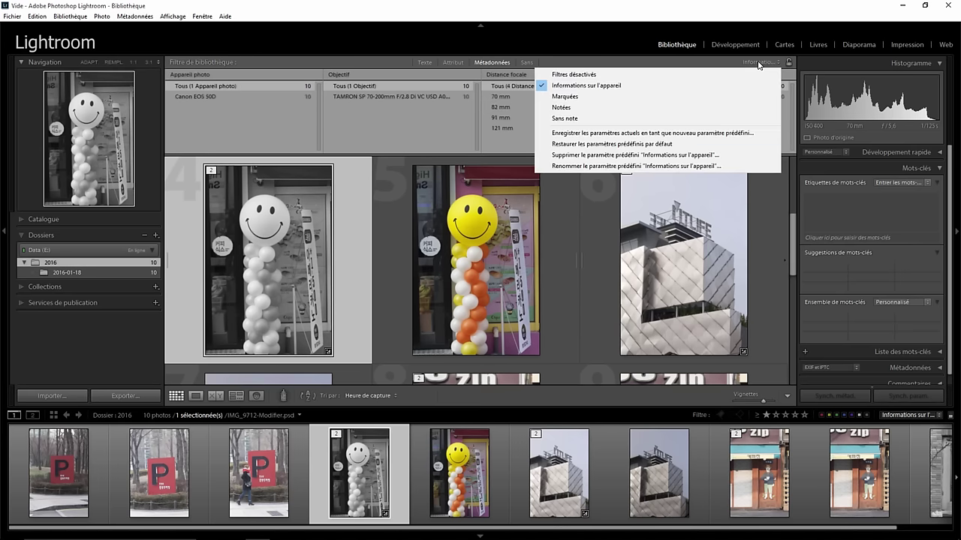
pyautogui.click(636, 154)
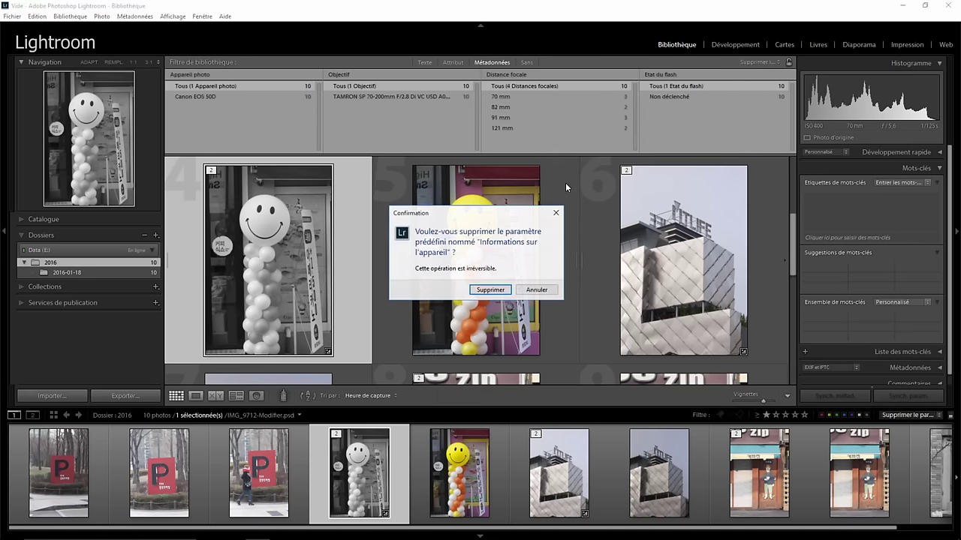
pyautogui.click(490, 290)
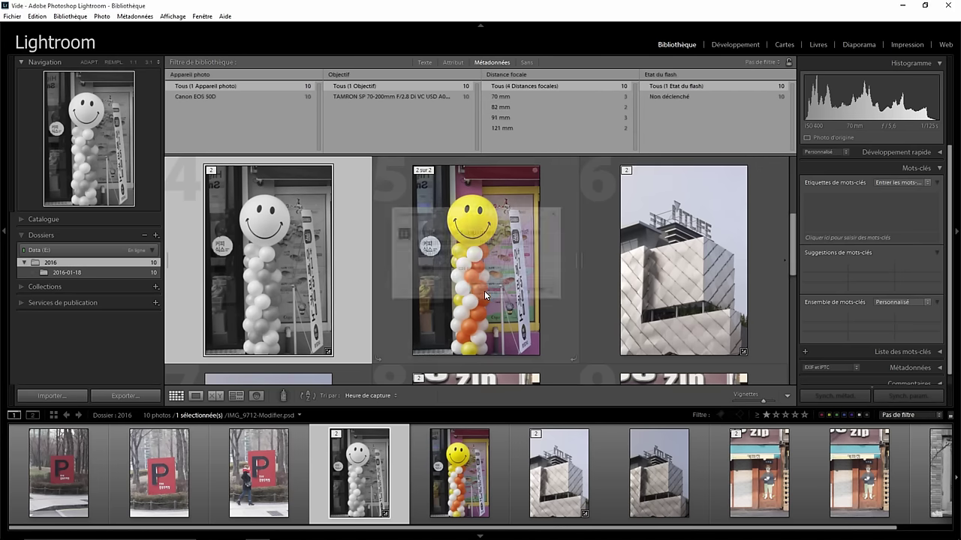
pyautogui.click(177, 20)
# Toggle the library filter bar off and on and check which filter presets remain
pyautogui.click(183, 44)
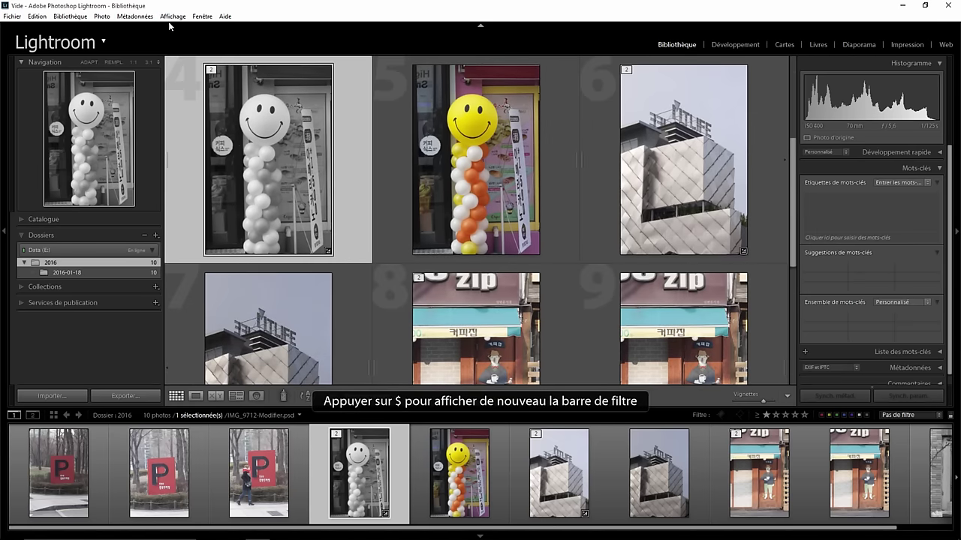
pyautogui.click(171, 17)
pyautogui.click(194, 41)
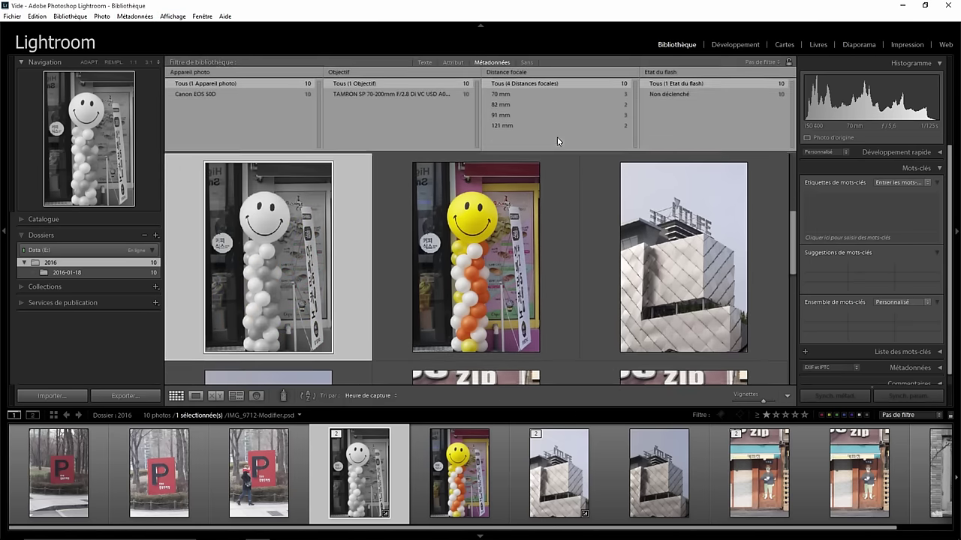
pyautogui.click(760, 62)
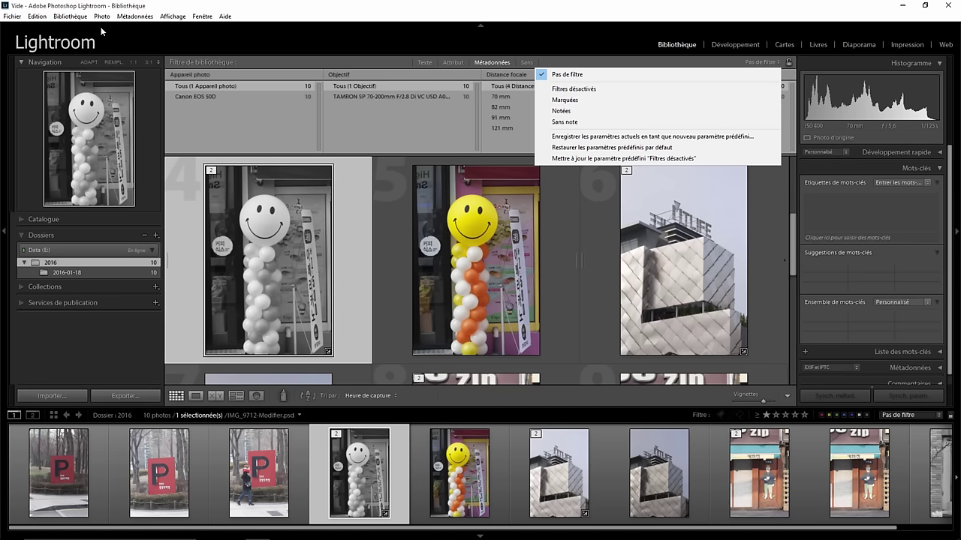
# Restore library filter presets from Paramètres prédéfinis preferences, confirming Rétablir, then OK
pyautogui.click(38, 16)
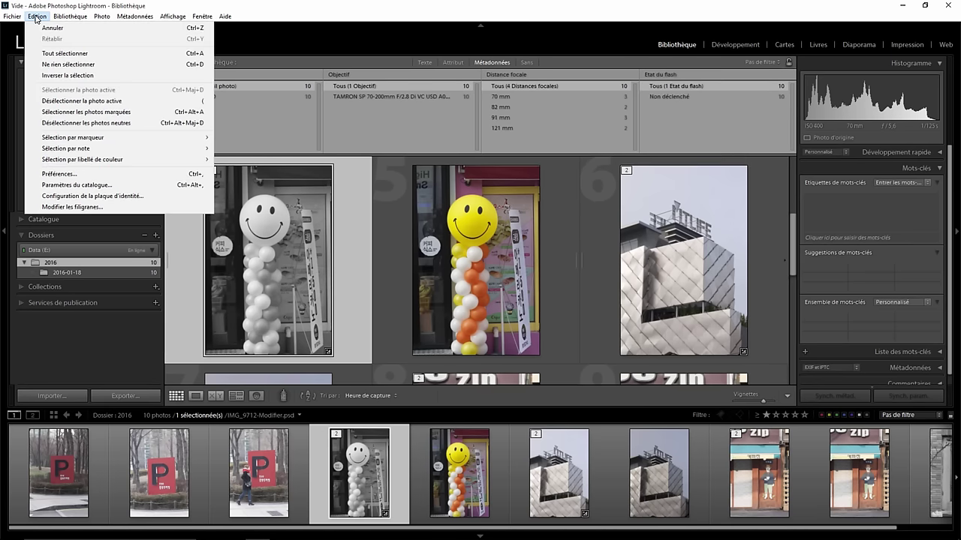
pyautogui.click(80, 173)
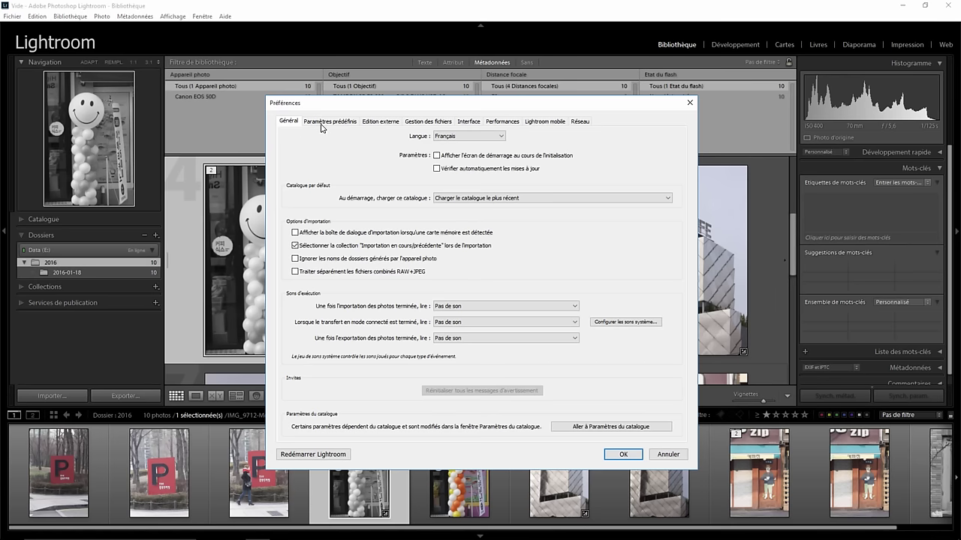
pyautogui.click(323, 122)
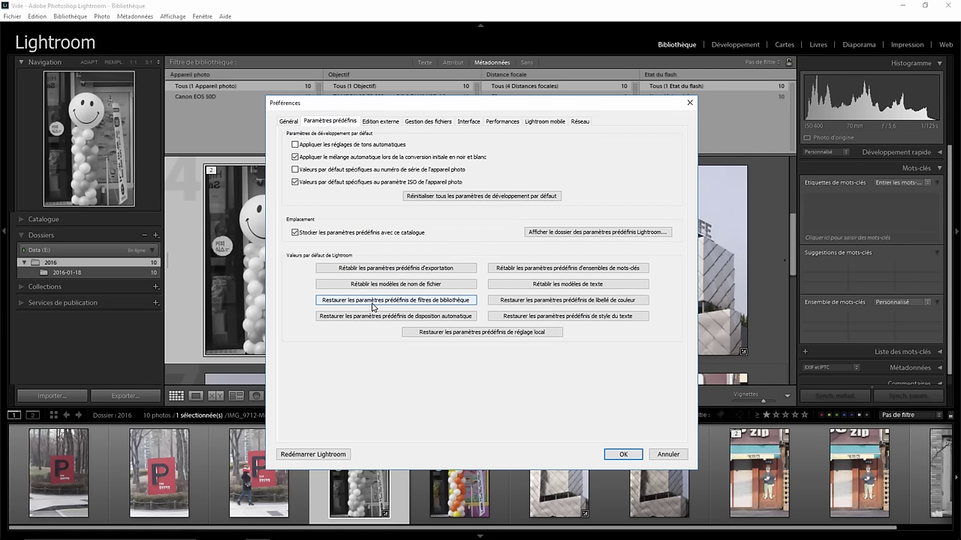
pyautogui.click(433, 303)
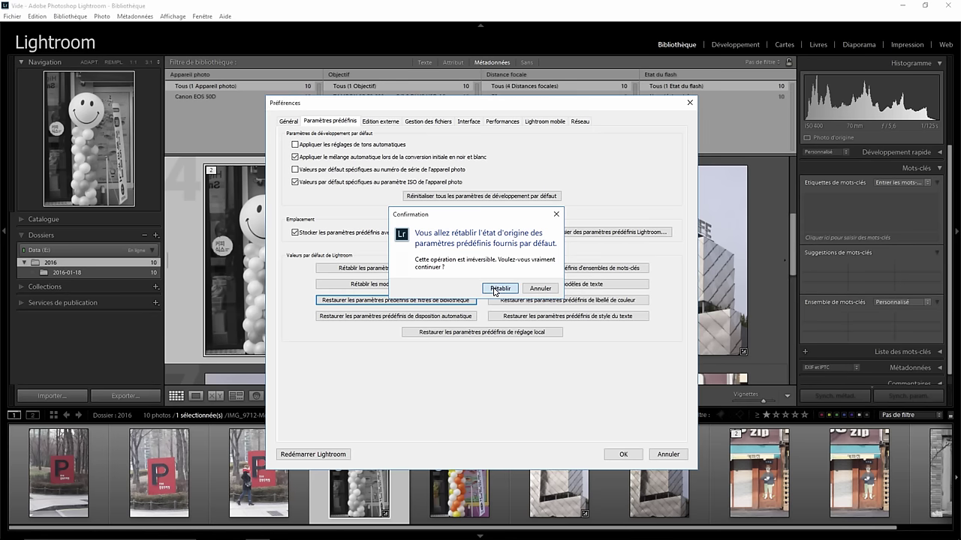
pyautogui.click(496, 290)
pyautogui.click(622, 454)
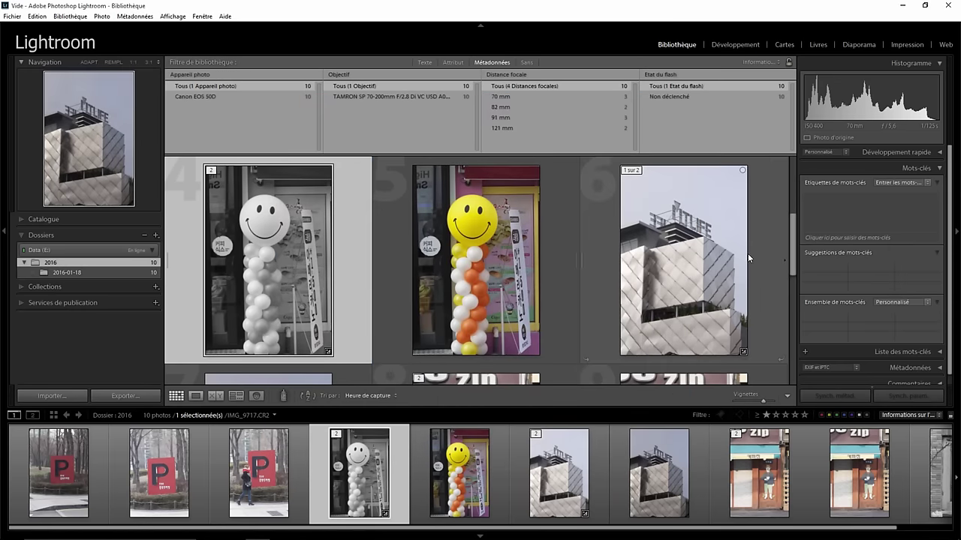
# Confirm the deleted Library filter presets are restored, then reopen Edition > Préférences
pyautogui.click(756, 62)
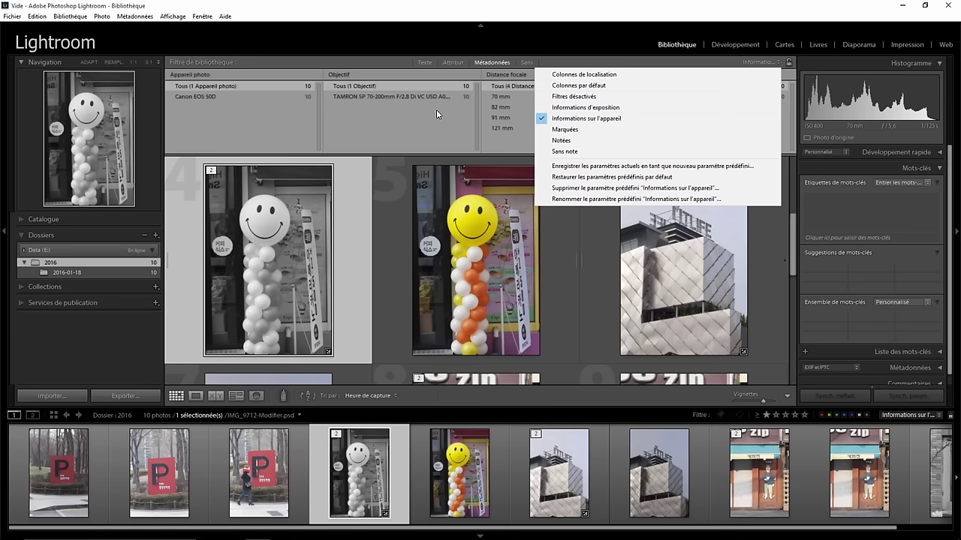
pyautogui.click(37, 17)
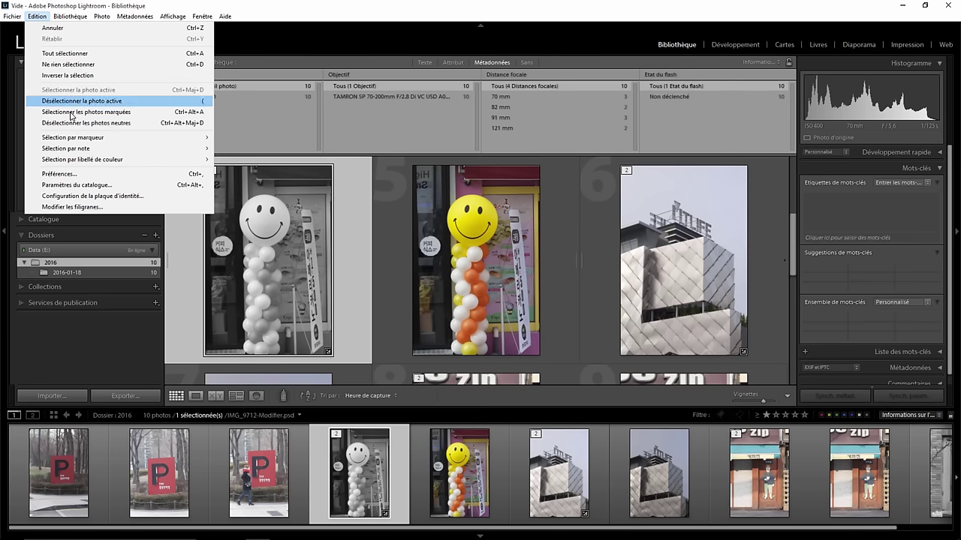
pyautogui.click(67, 174)
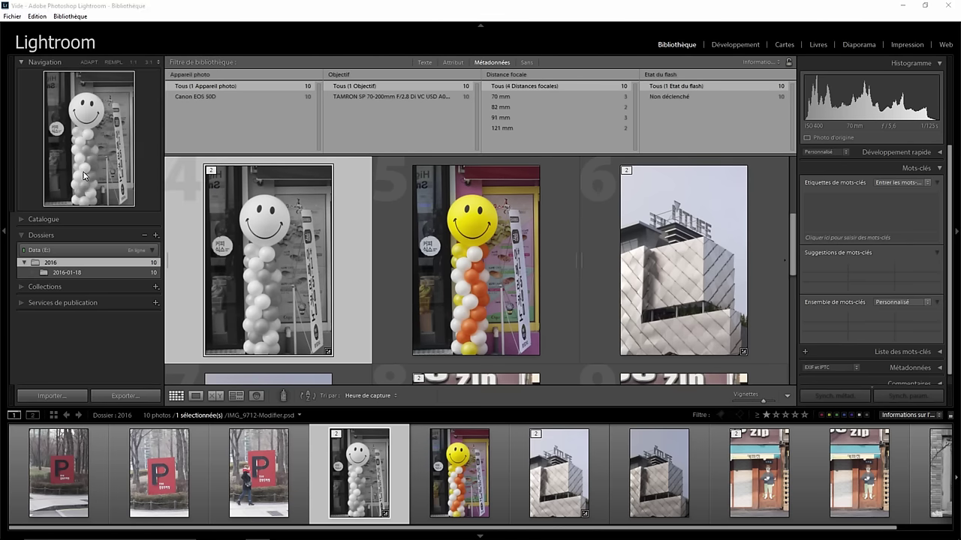